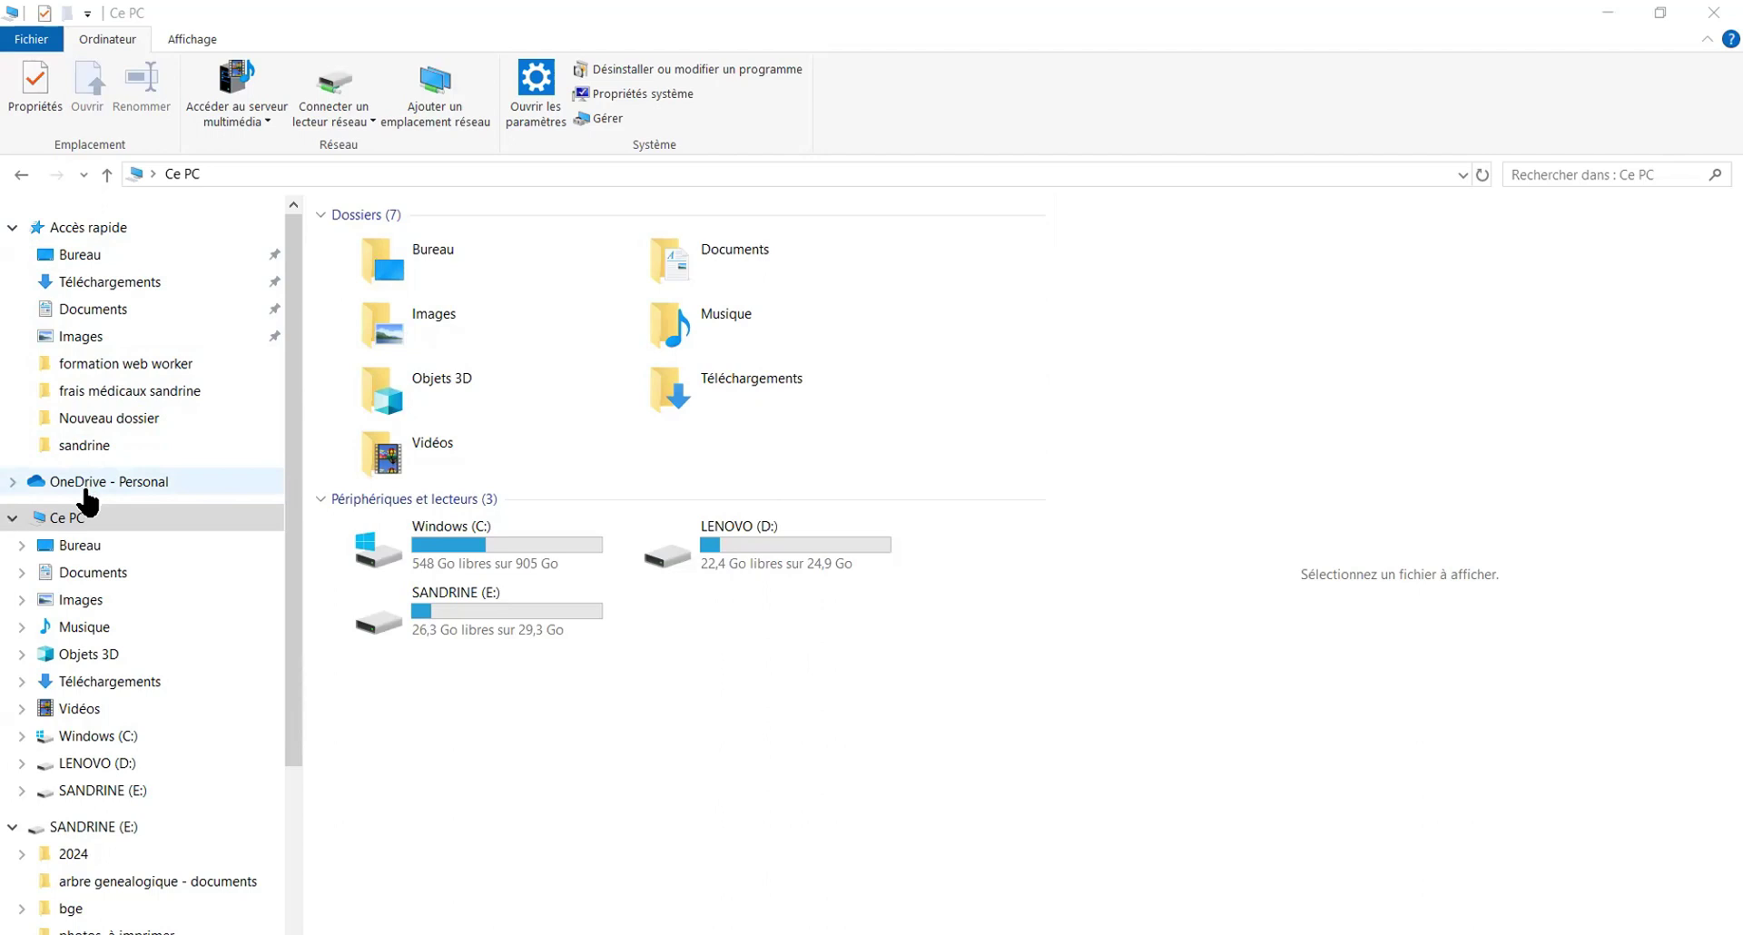
Open Ce PC and look through the folders and drives listed in the navigation tree.
{"action": "left_click", "coordinate": [81, 521]}
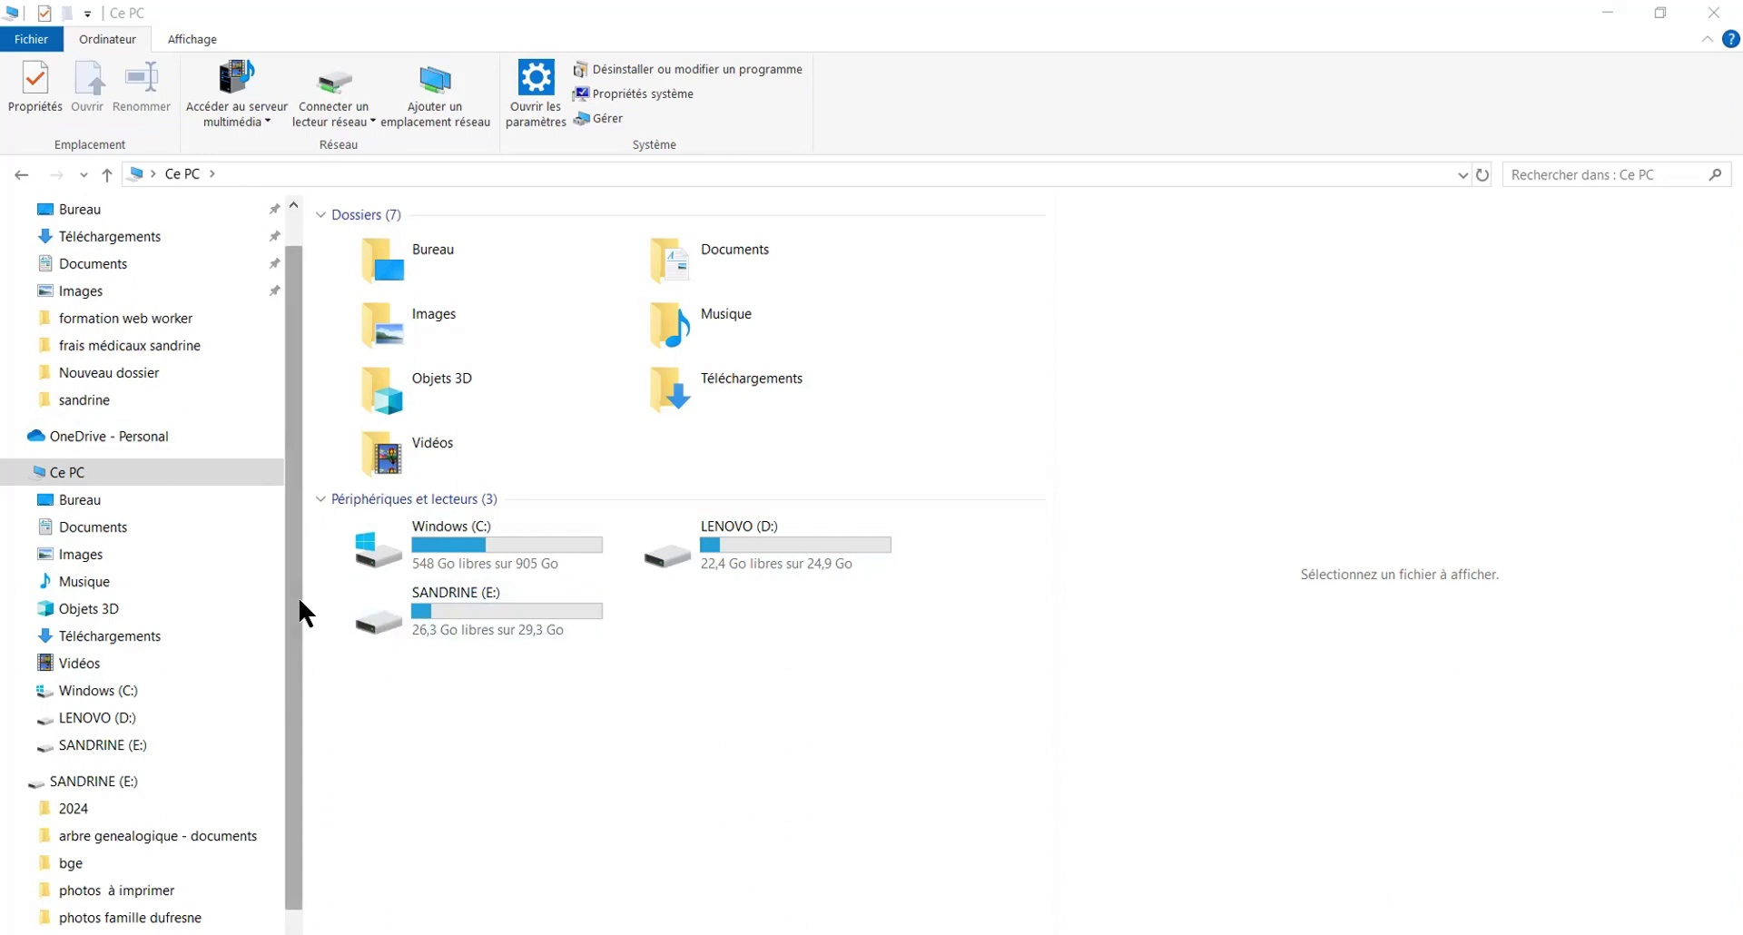
{"action": "scroll", "coordinate": [116, 907], "scroll_direction": "down", "scroll_amount": 1}
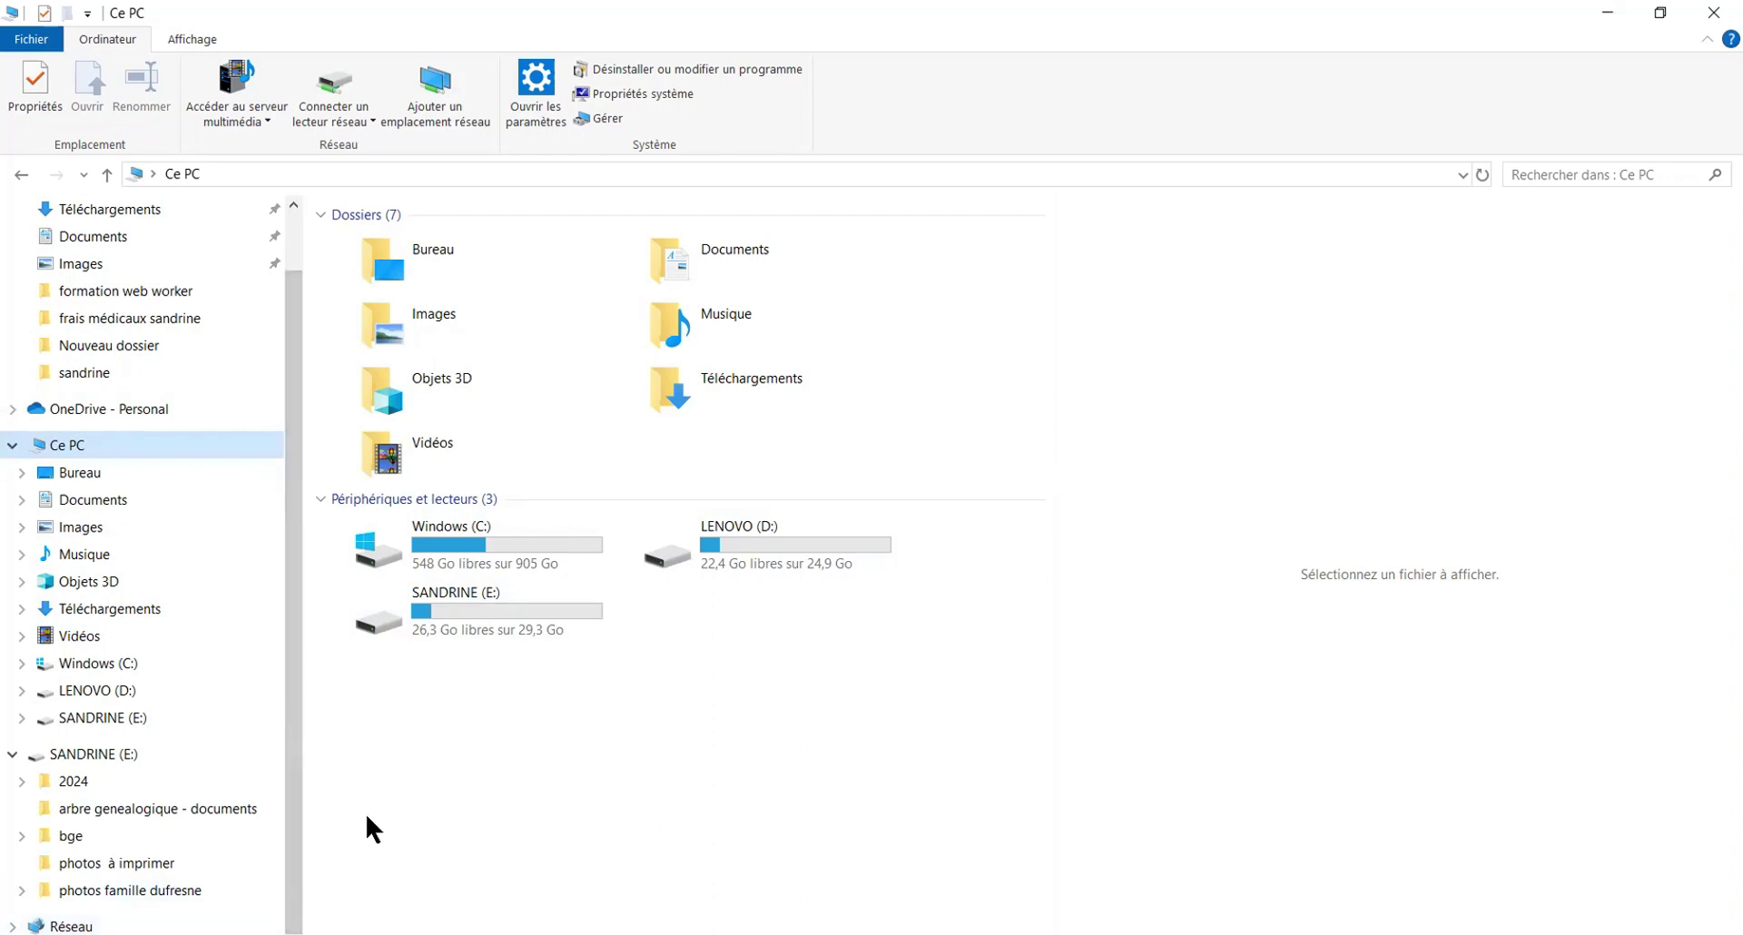
{"action": "scroll", "coordinate": [291, 762], "scroll_direction": "up", "scroll_amount": 1}
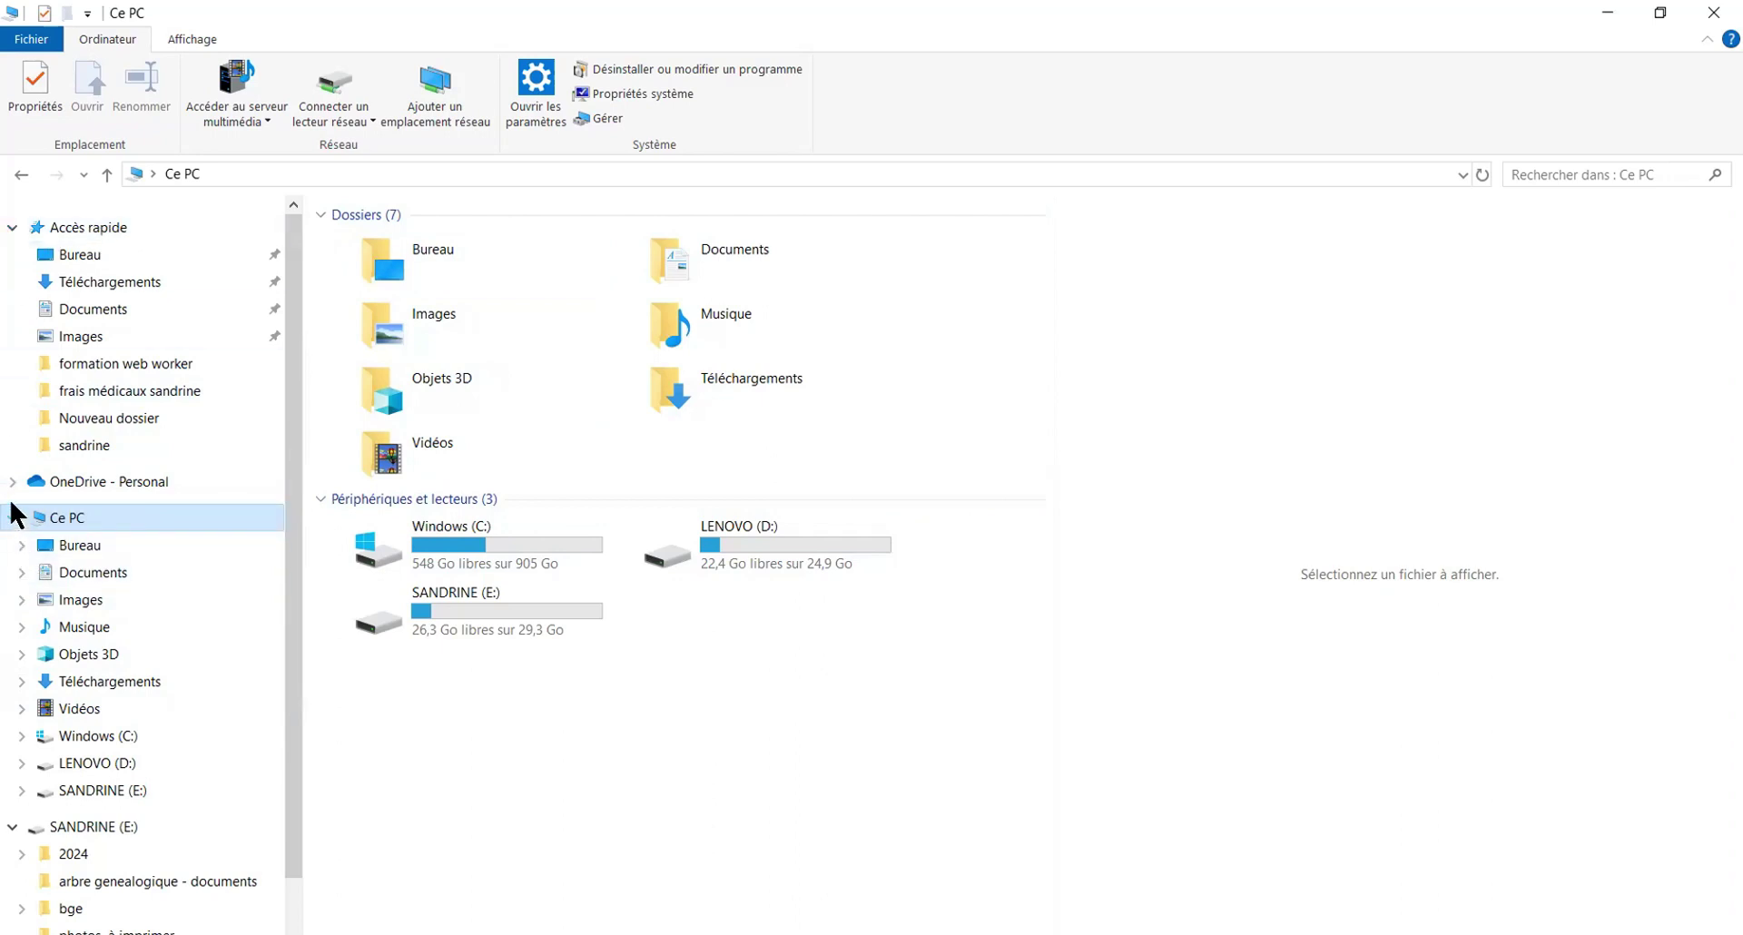
Collapse the Dossiers and Périphériques et lecteurs groups of Ce PC and expand both again.
{"action": "left_click", "coordinate": [317, 217]}
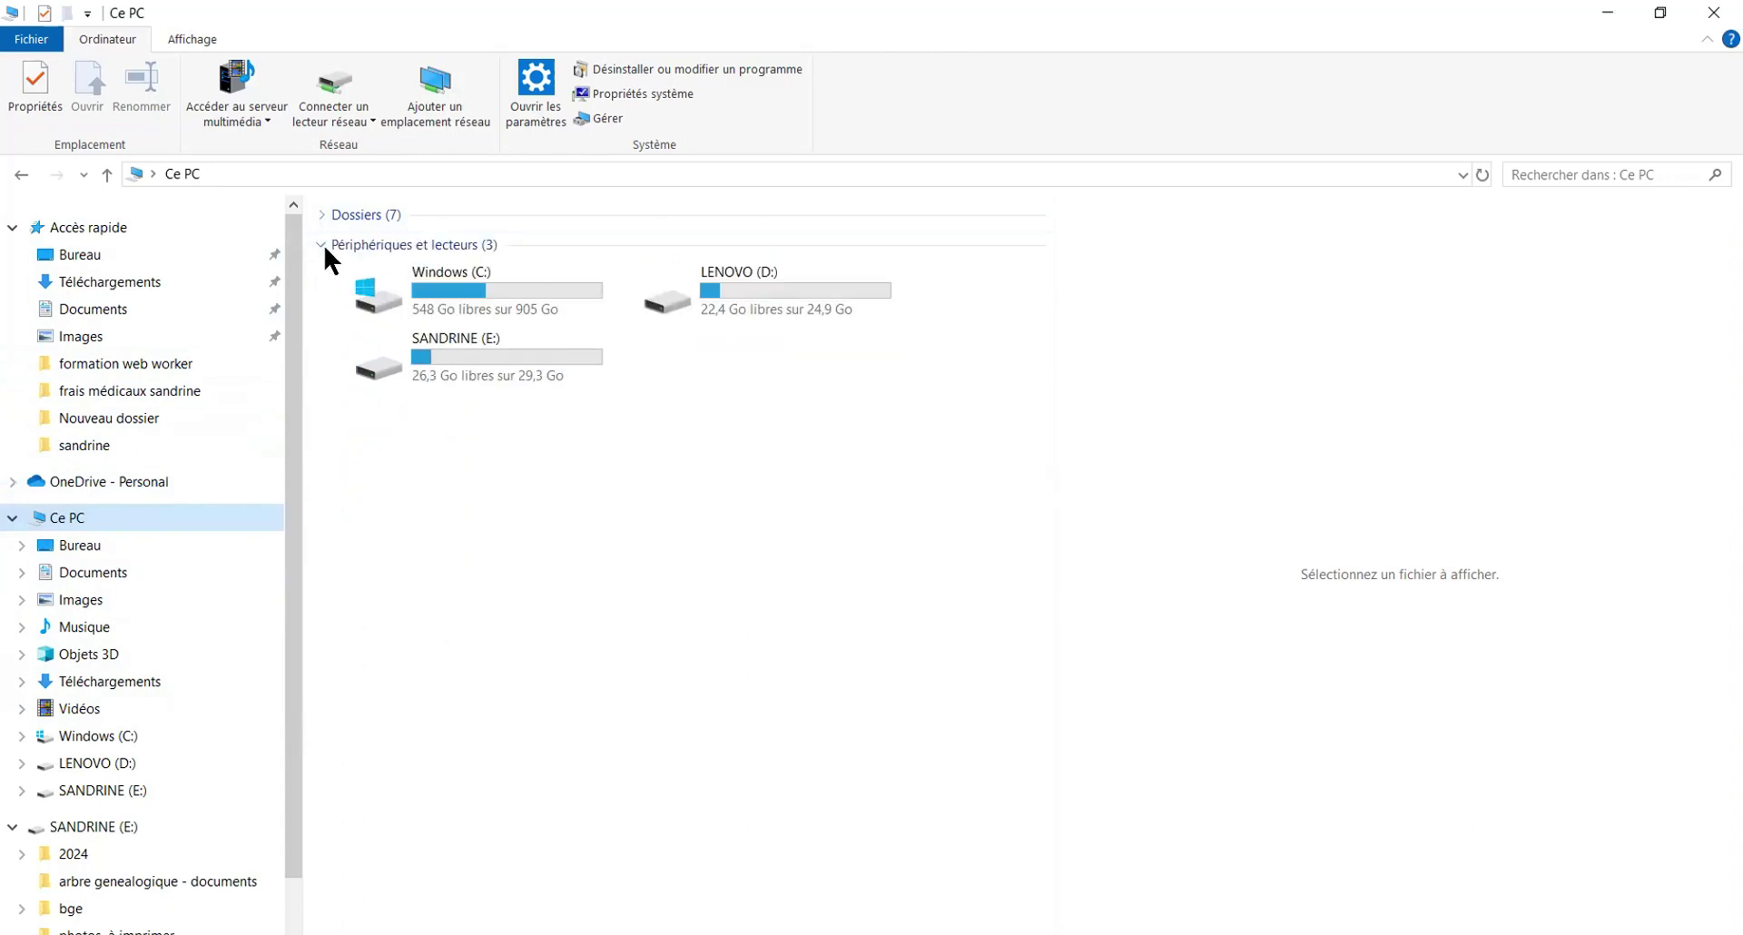
{"action": "left_click", "coordinate": [323, 245]}
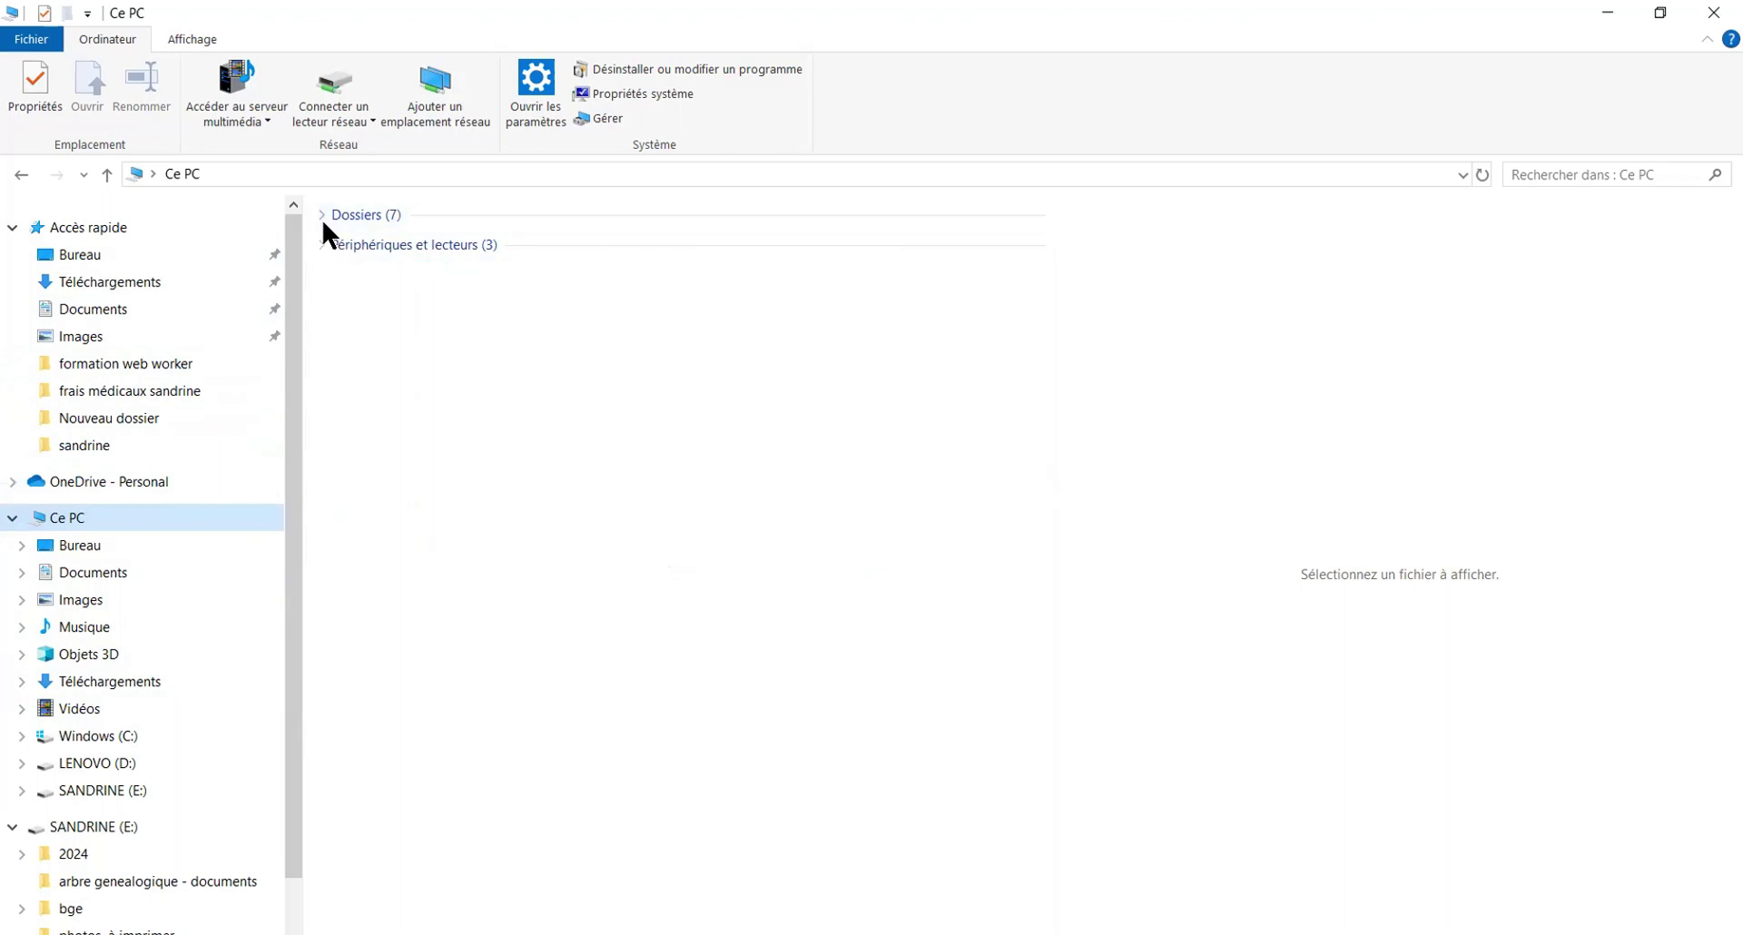
{"action": "left_click", "coordinate": [321, 215]}
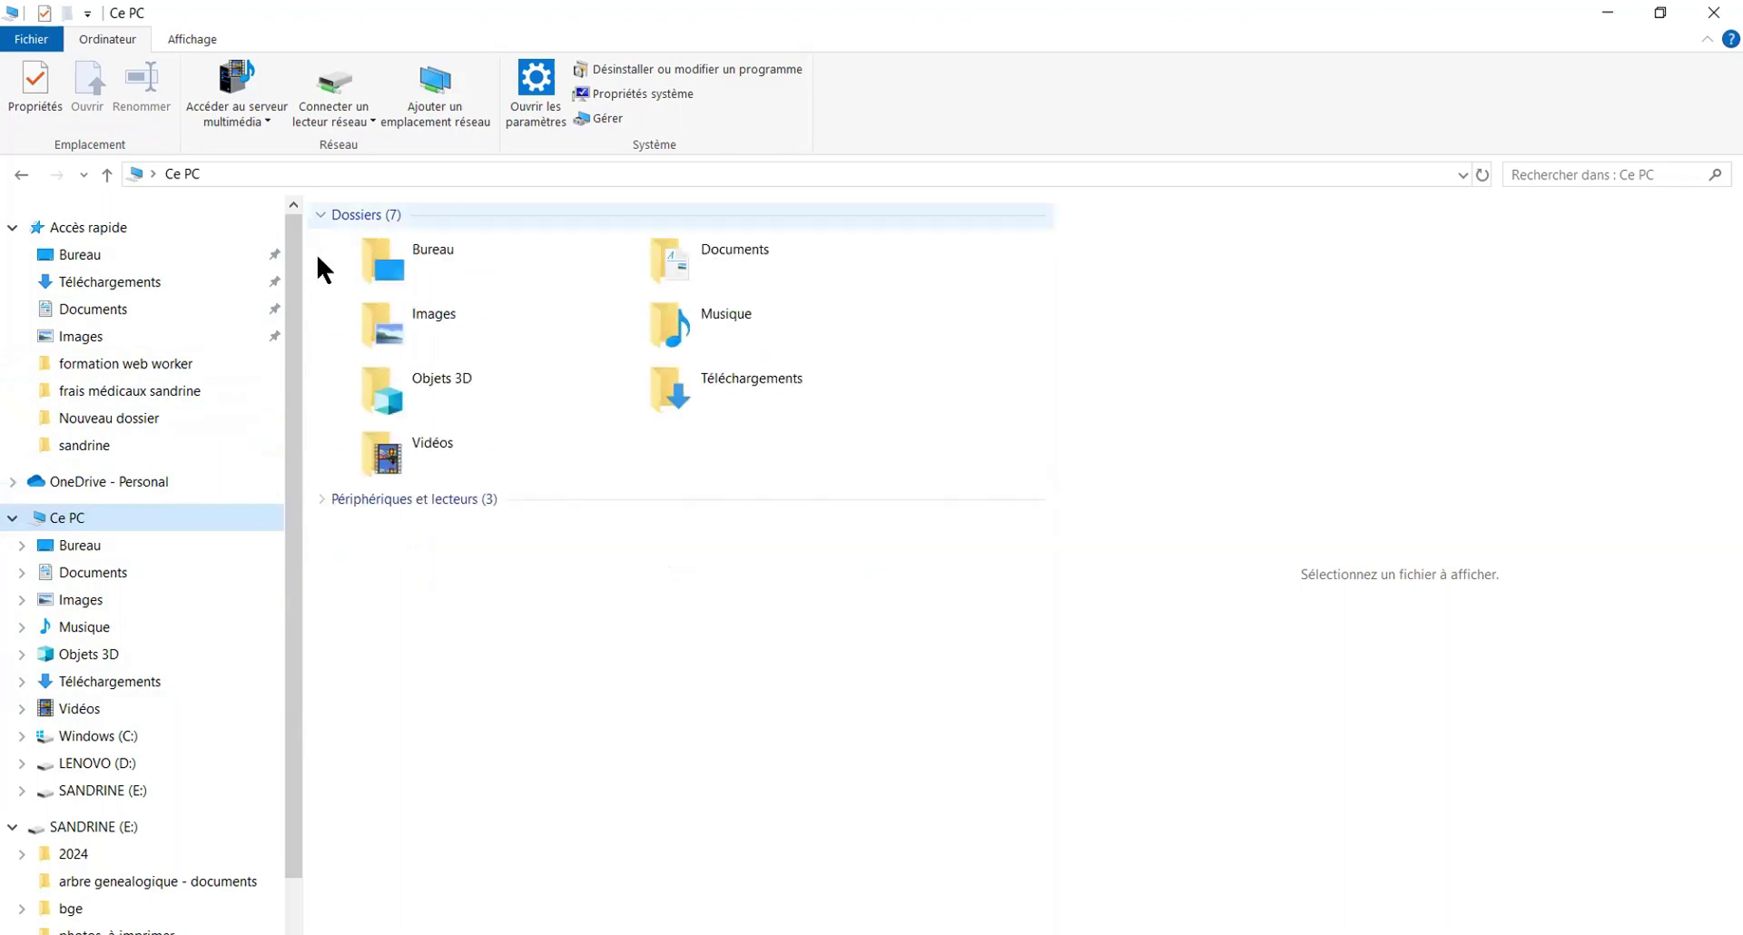
{"action": "left_click", "coordinate": [325, 498]}
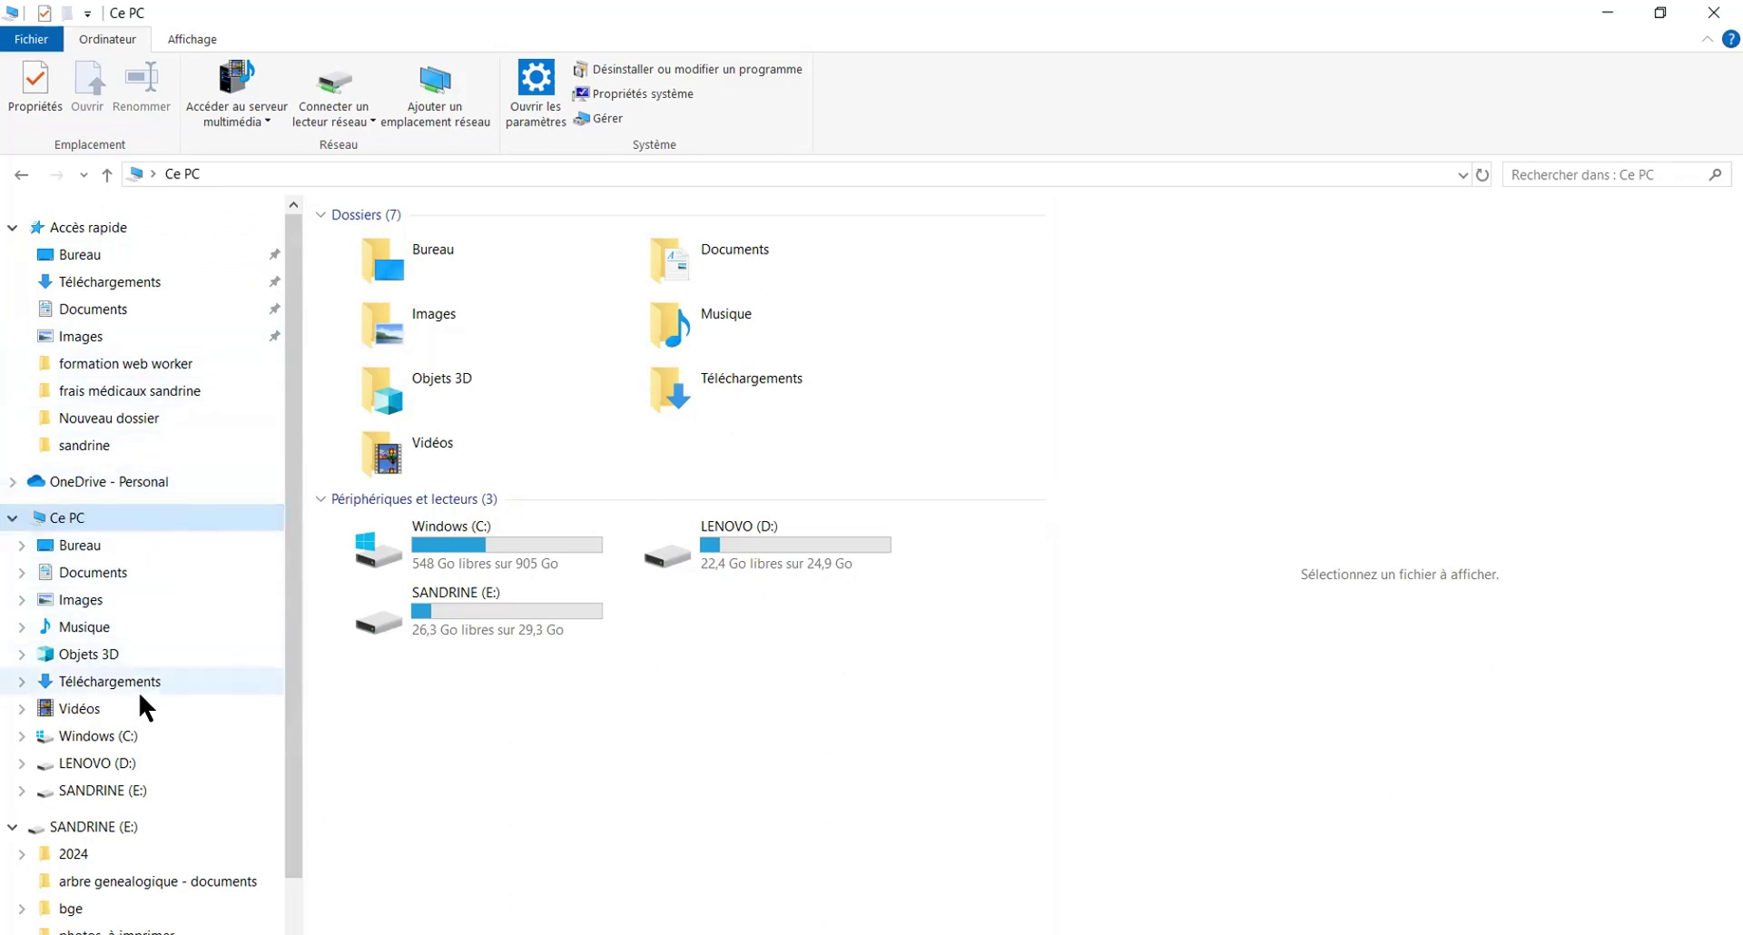
Collapse Accès rapide, the separate top-level E: drive and Ce PC in the navigation tree.
{"action": "left_click", "coordinate": [8, 229]}
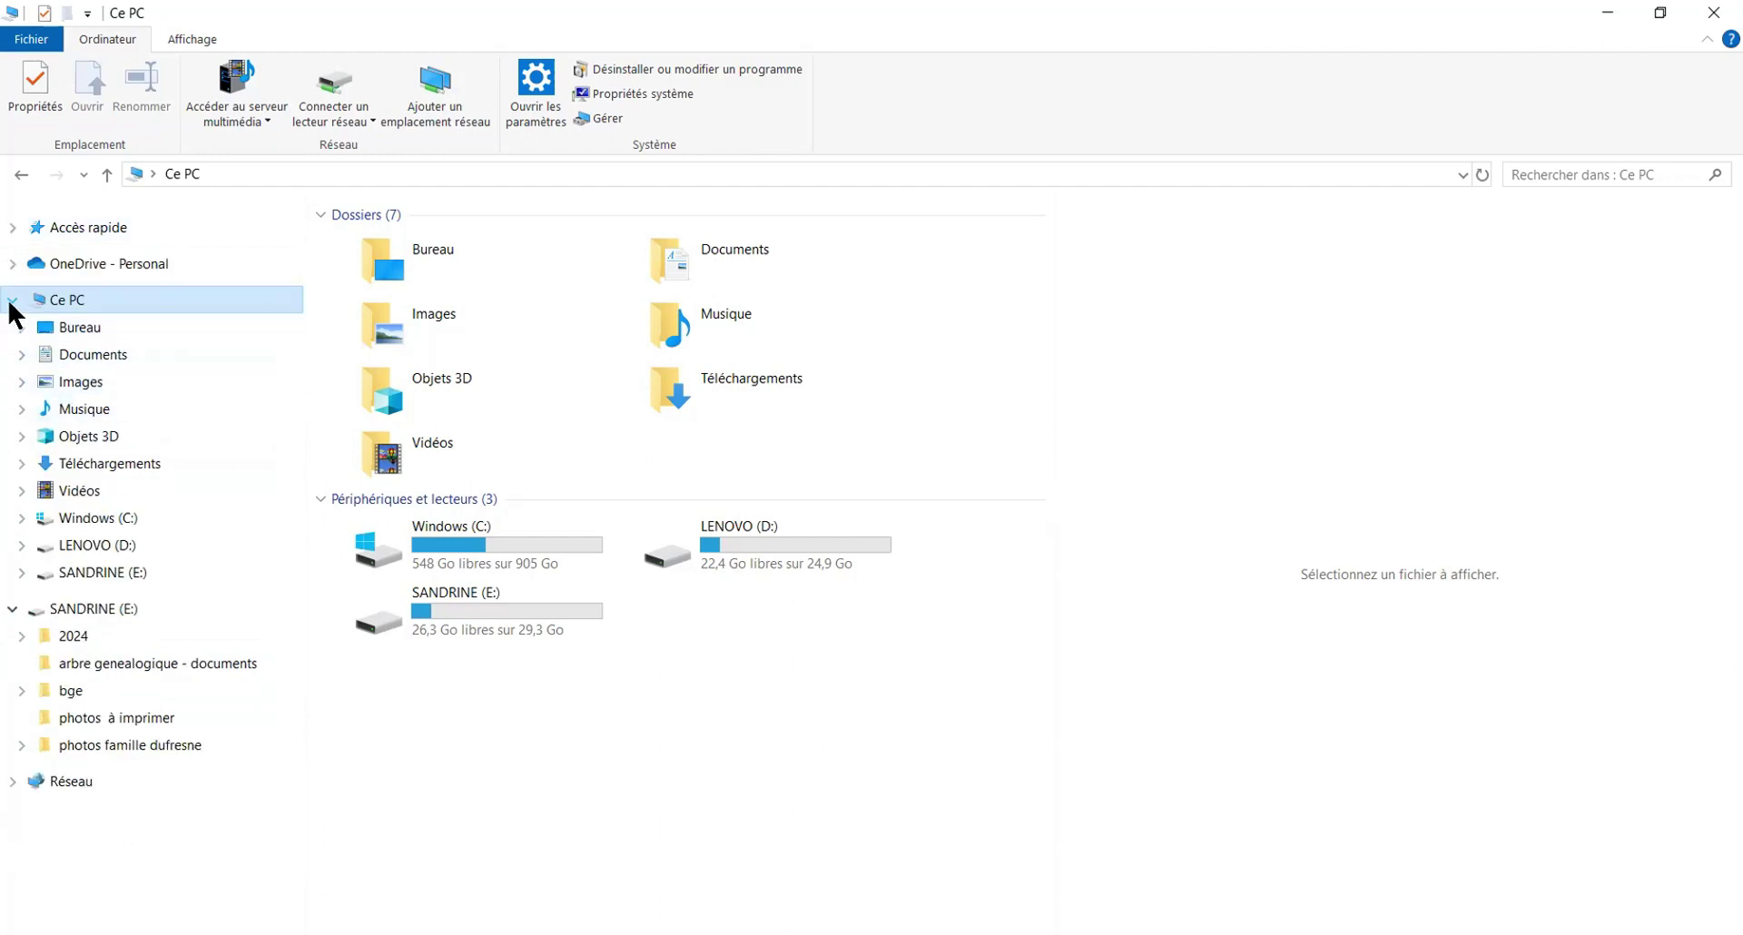
{"action": "left_click", "coordinate": [12, 228]}
{"action": "left_click", "coordinate": [11, 228]}
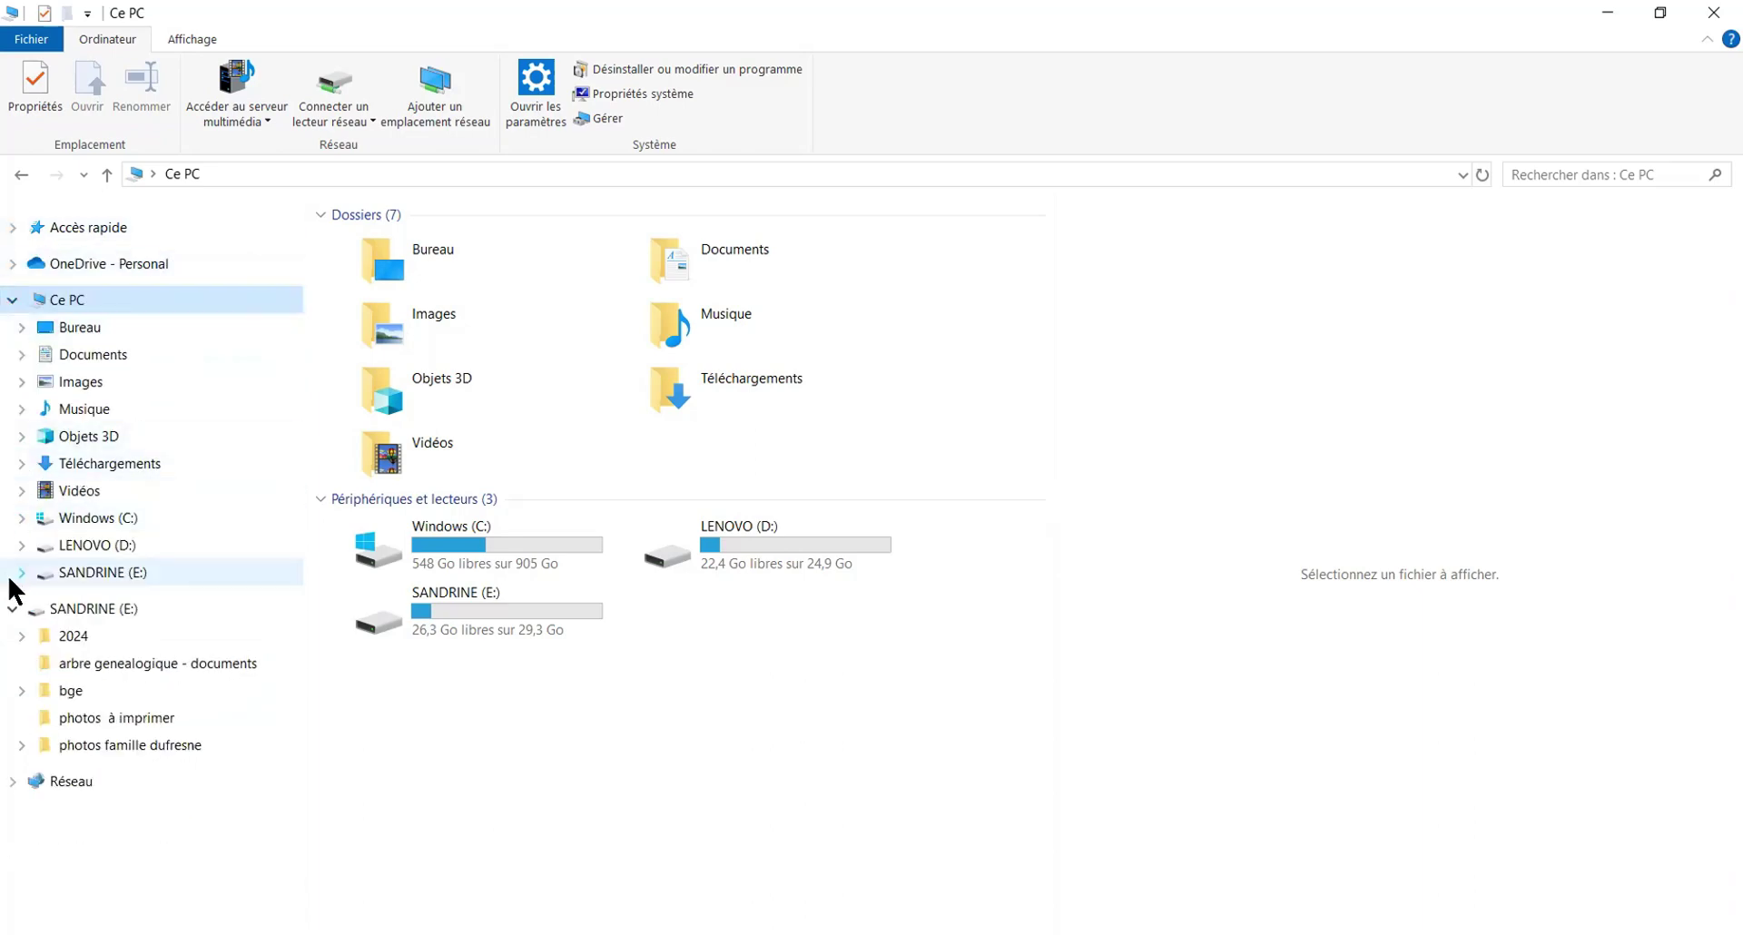
{"action": "left_click", "coordinate": [15, 609]}
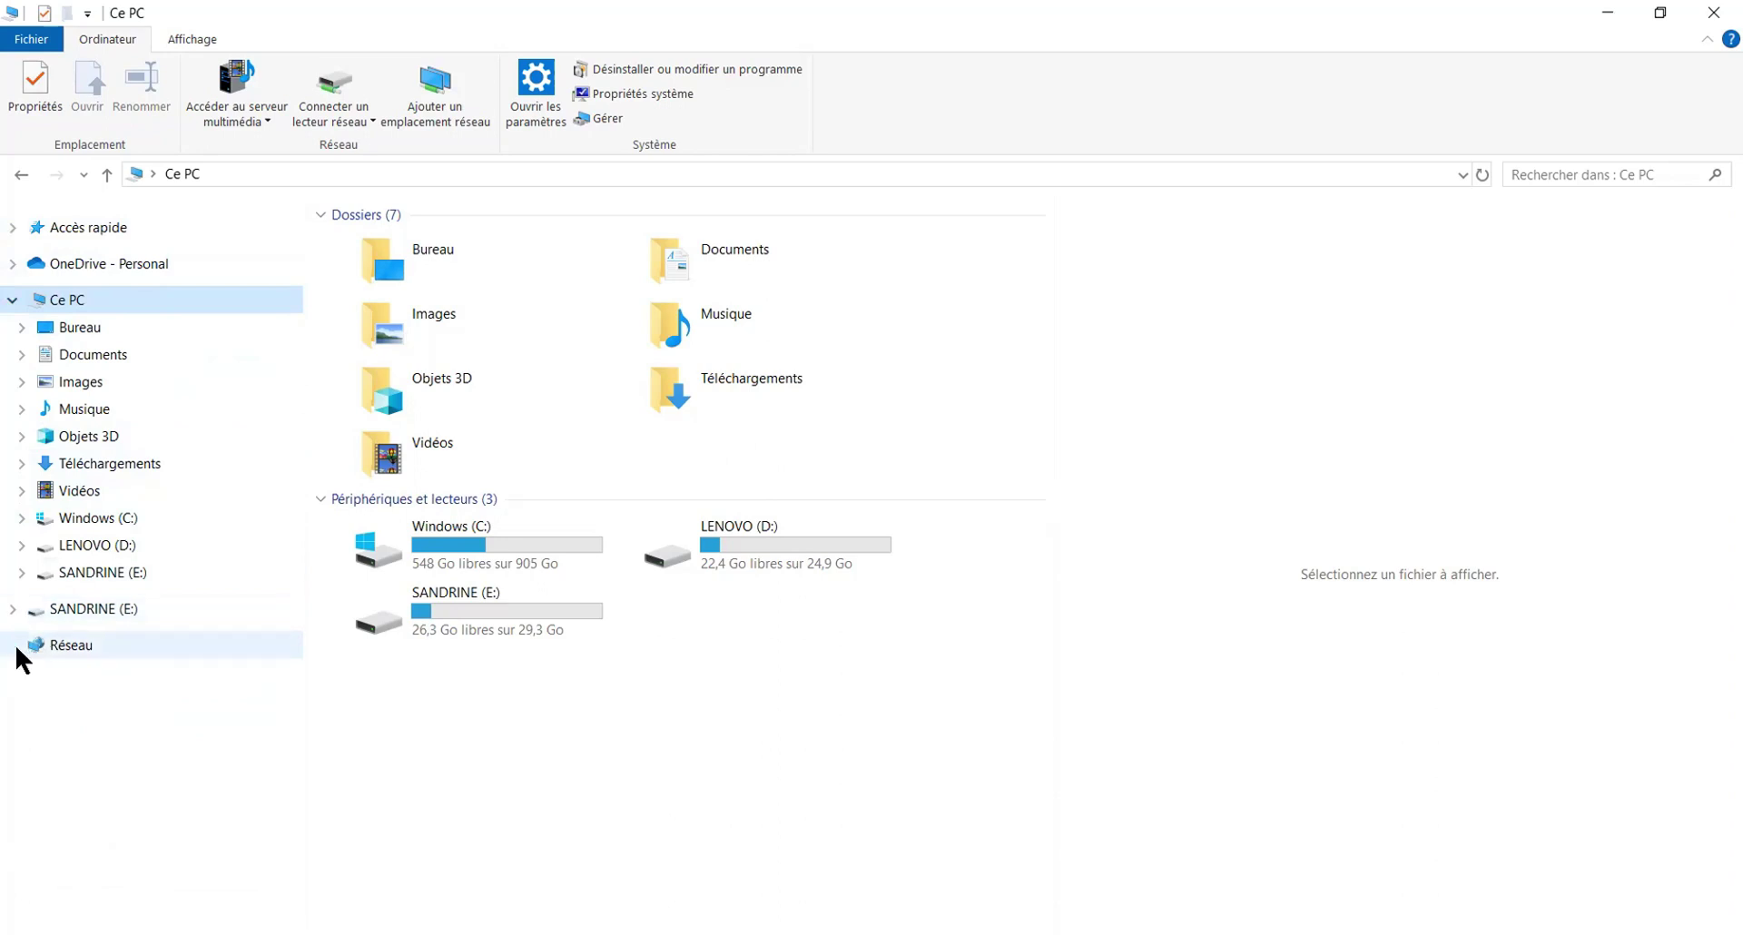
{"action": "left_click", "coordinate": [14, 300]}
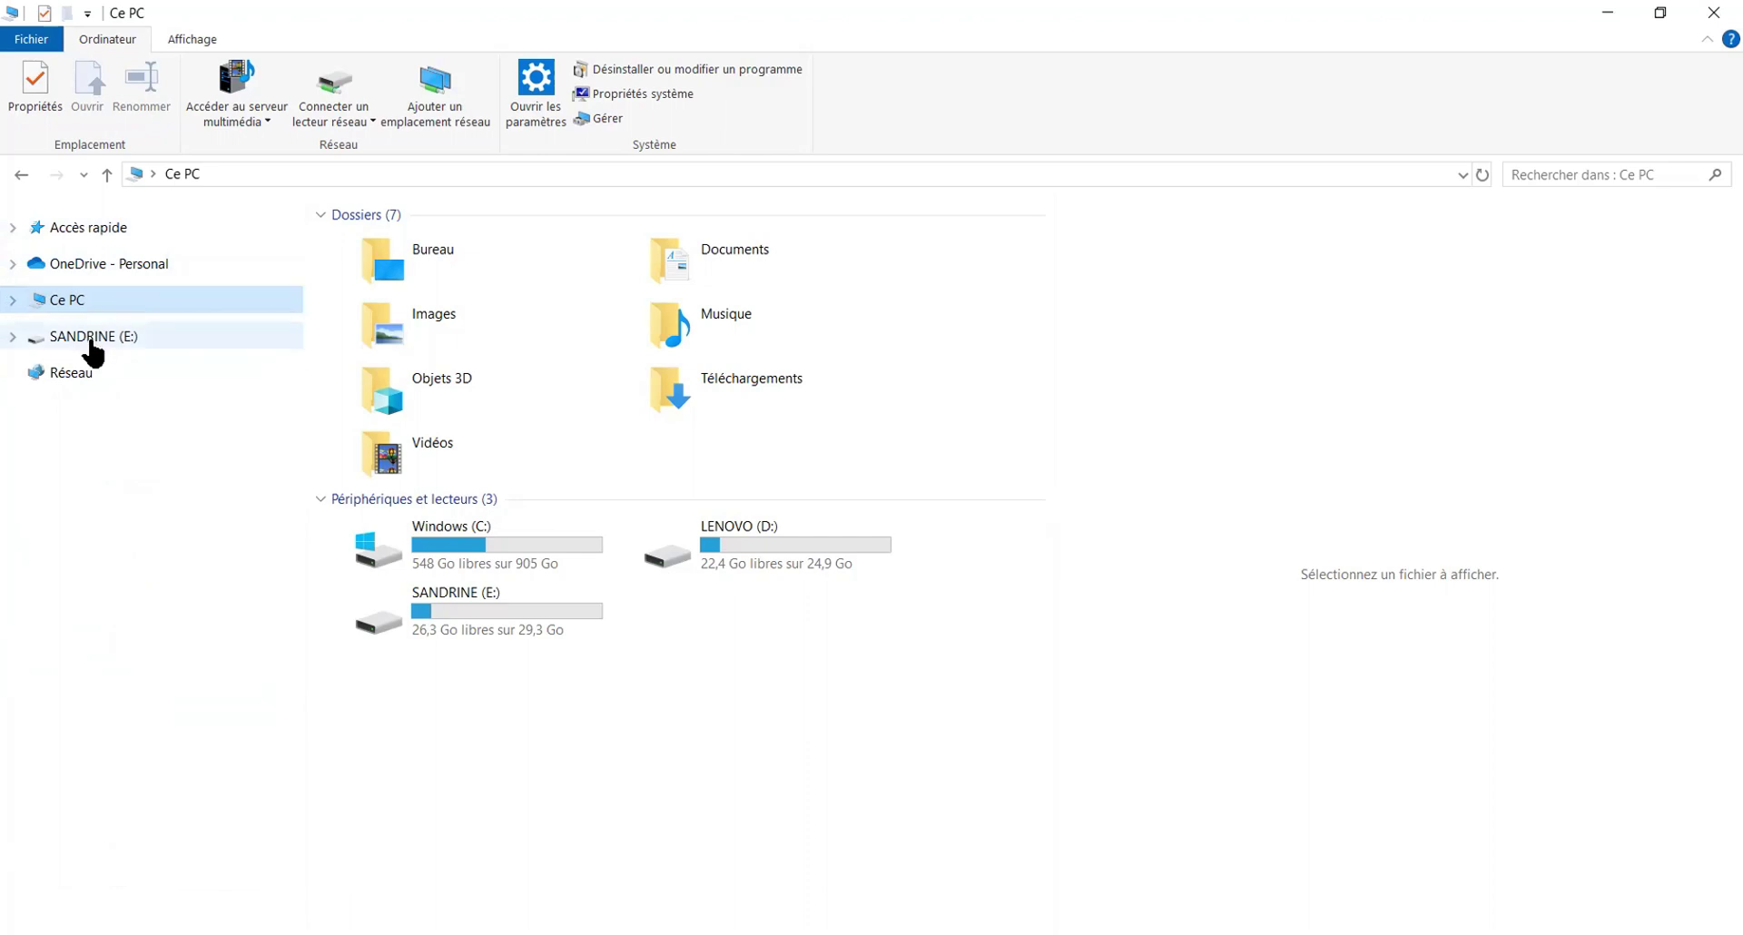
Expand Ce PC, its Bureau folder and the "à transférer sur clé usb" subfolder in the navigation tree.
{"action": "left_click", "coordinate": [11, 300]}
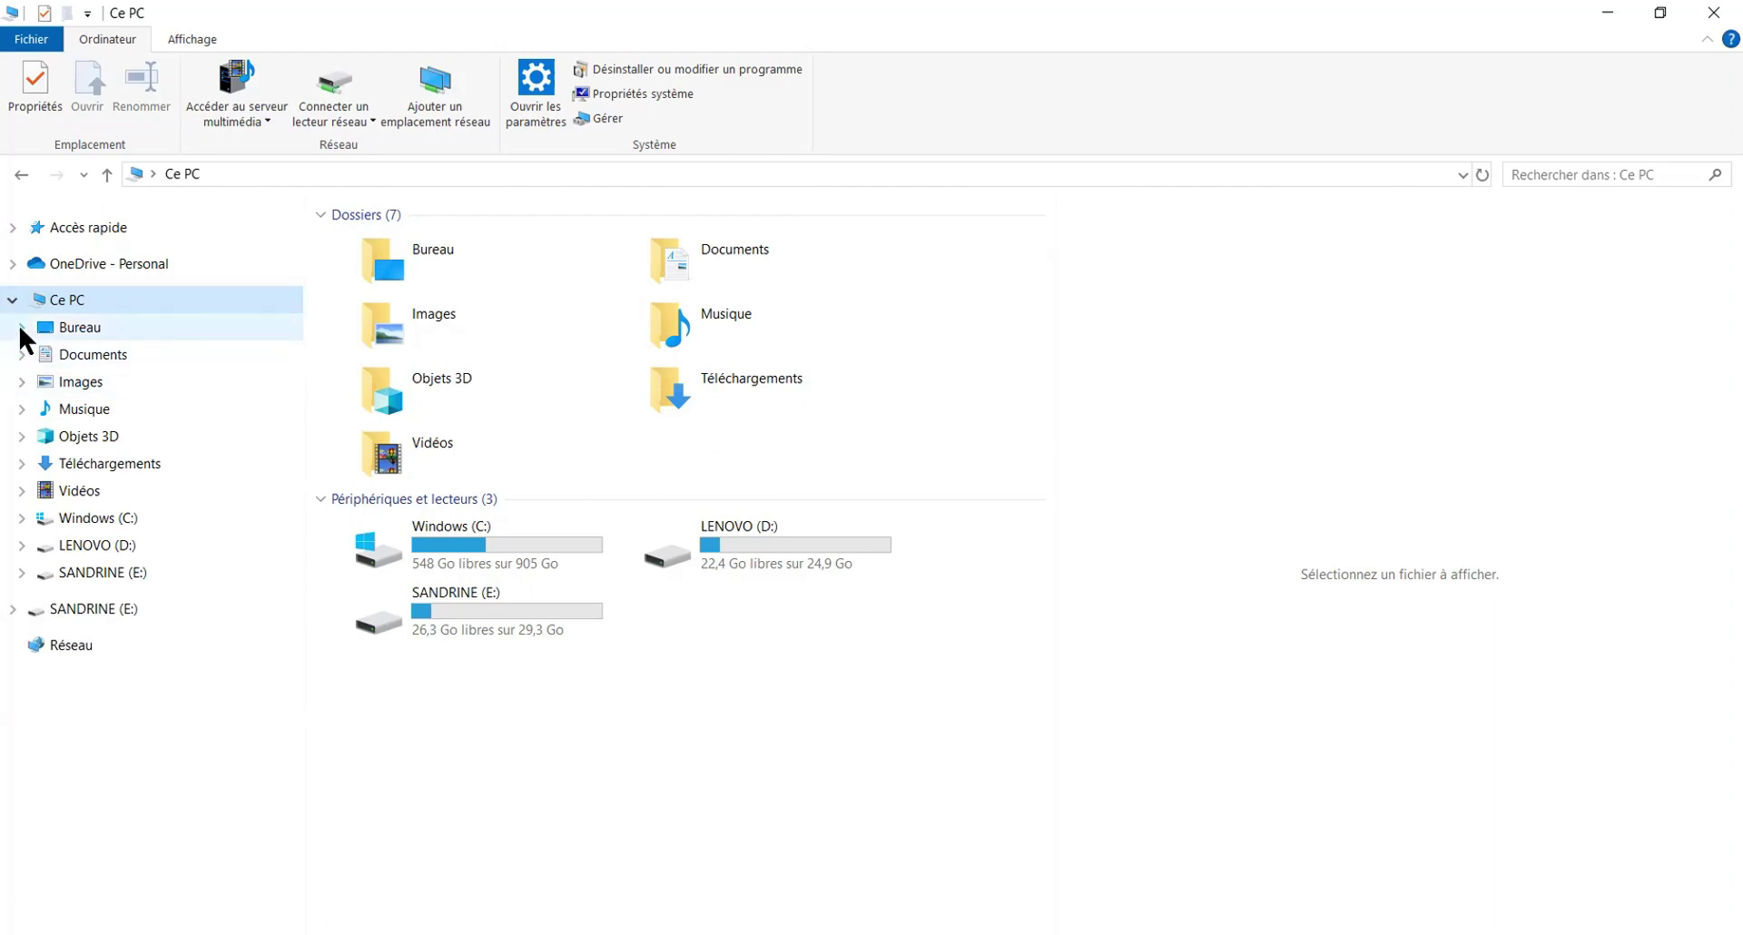
{"action": "left_click", "coordinate": [22, 327]}
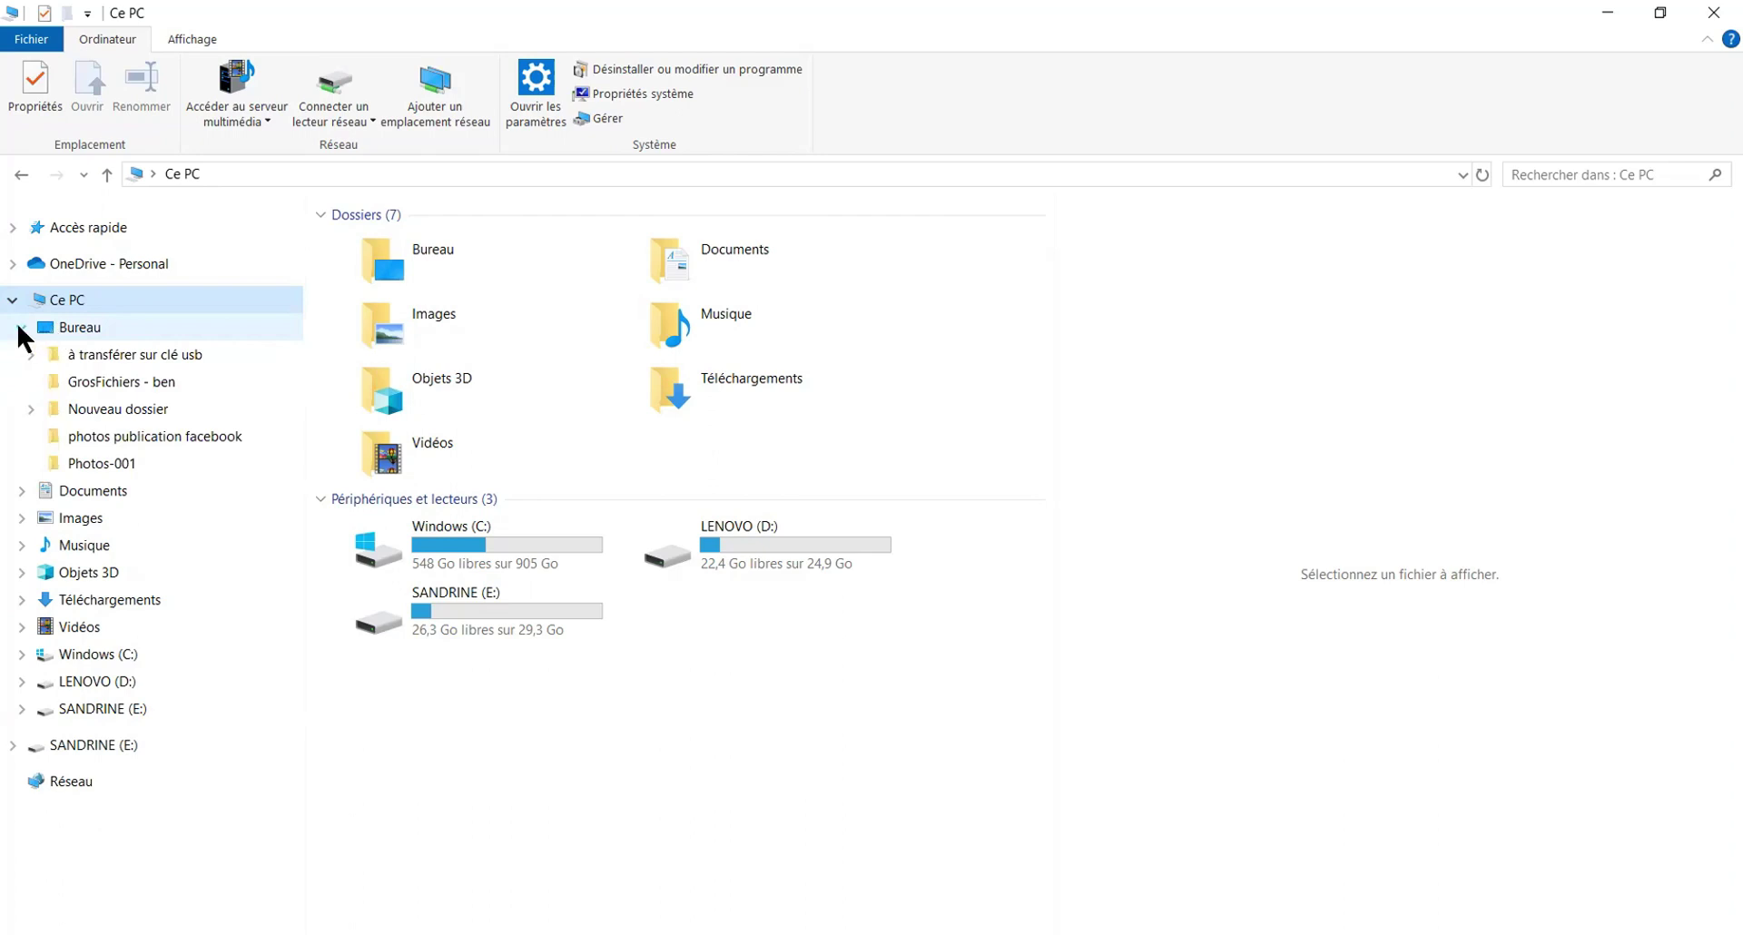
{"action": "left_click", "coordinate": [21, 328]}
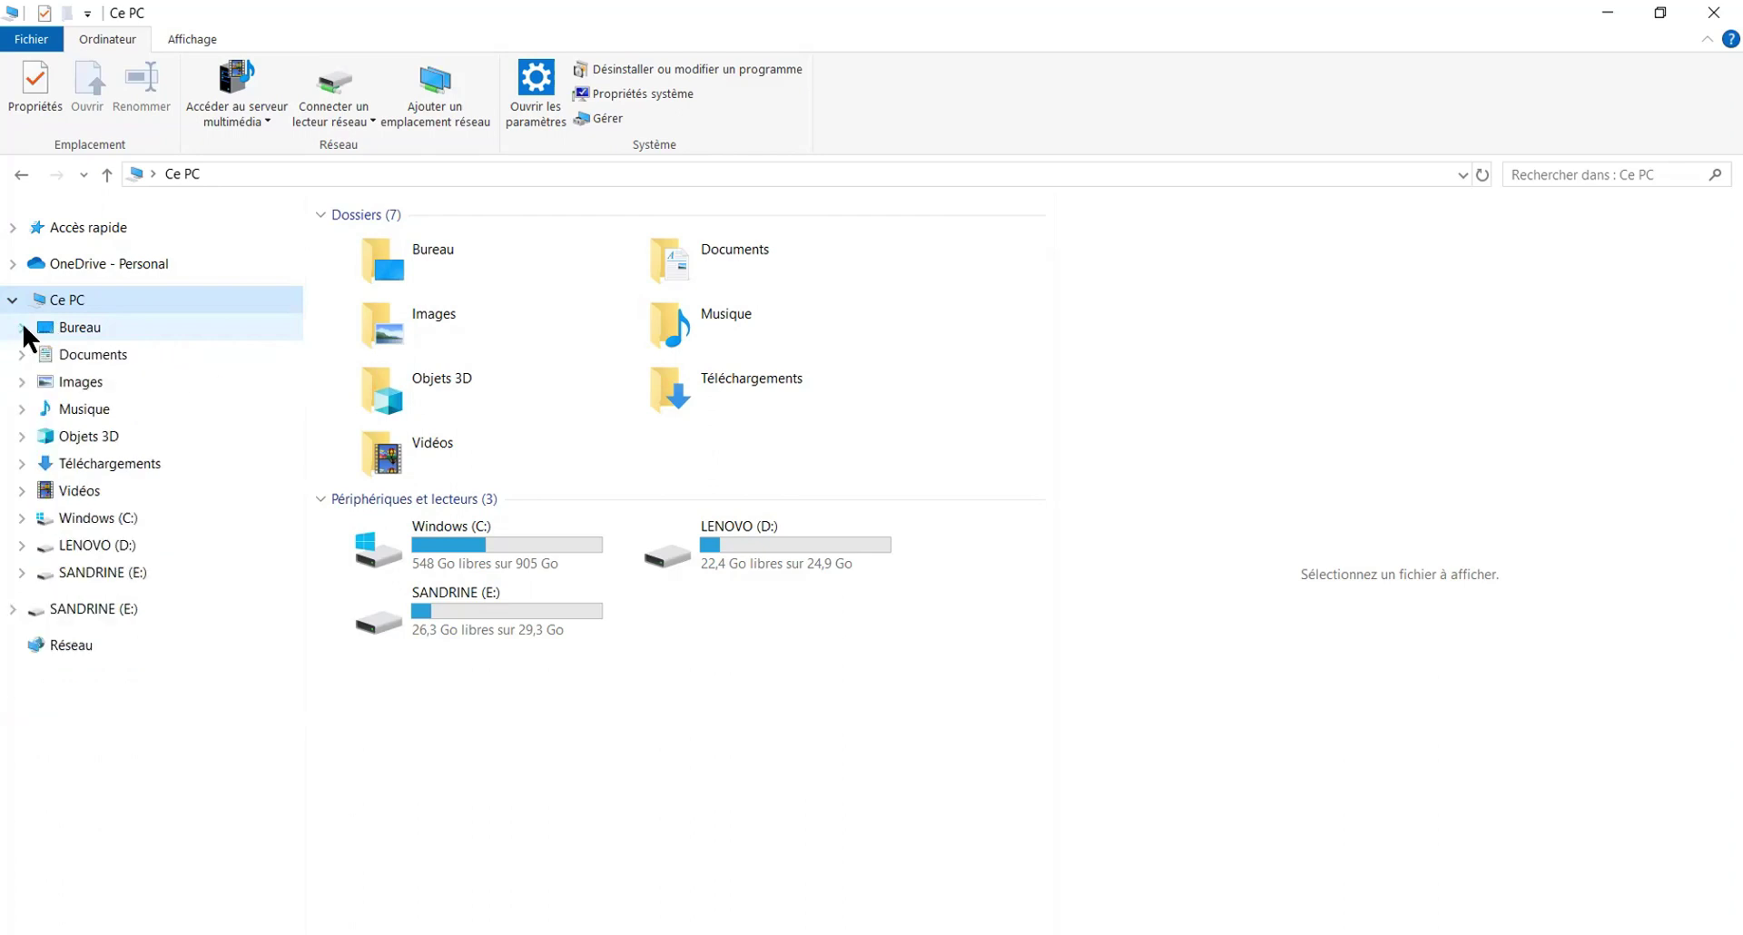
{"action": "left_click", "coordinate": [22, 328]}
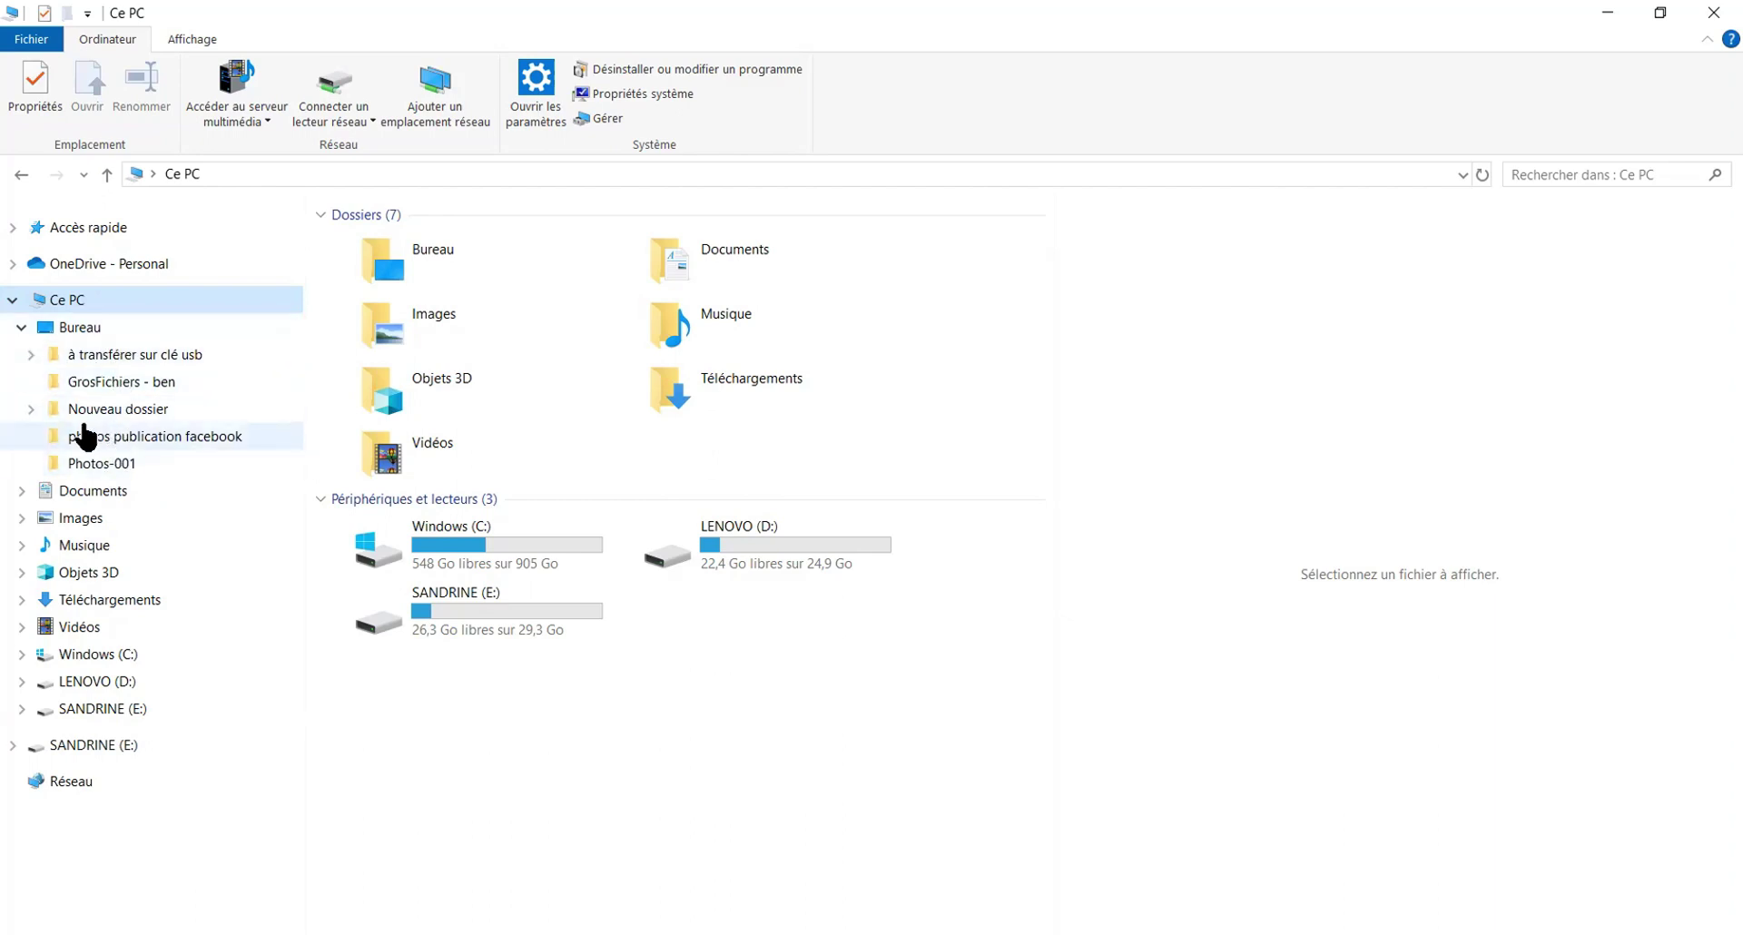
{"action": "left_click", "coordinate": [33, 355]}
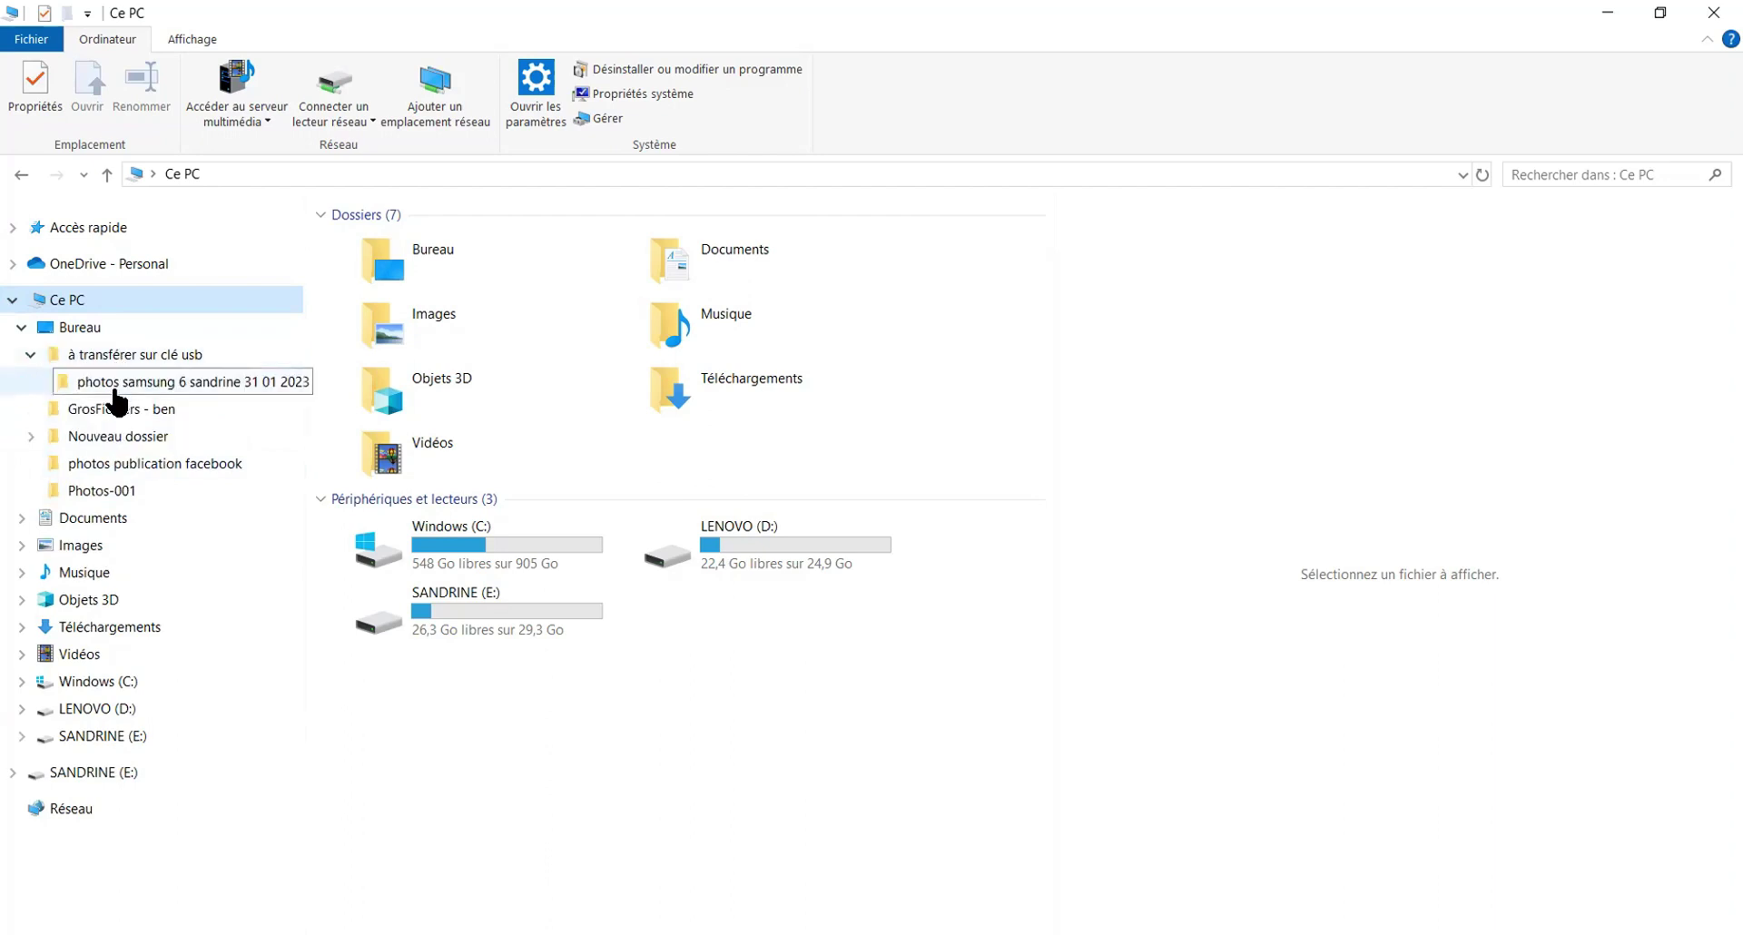
Expand and collapse Documents in the navigation tree, and fold and unfold the Ce PC and Bureau branches.
{"action": "left_click", "coordinate": [20, 510]}
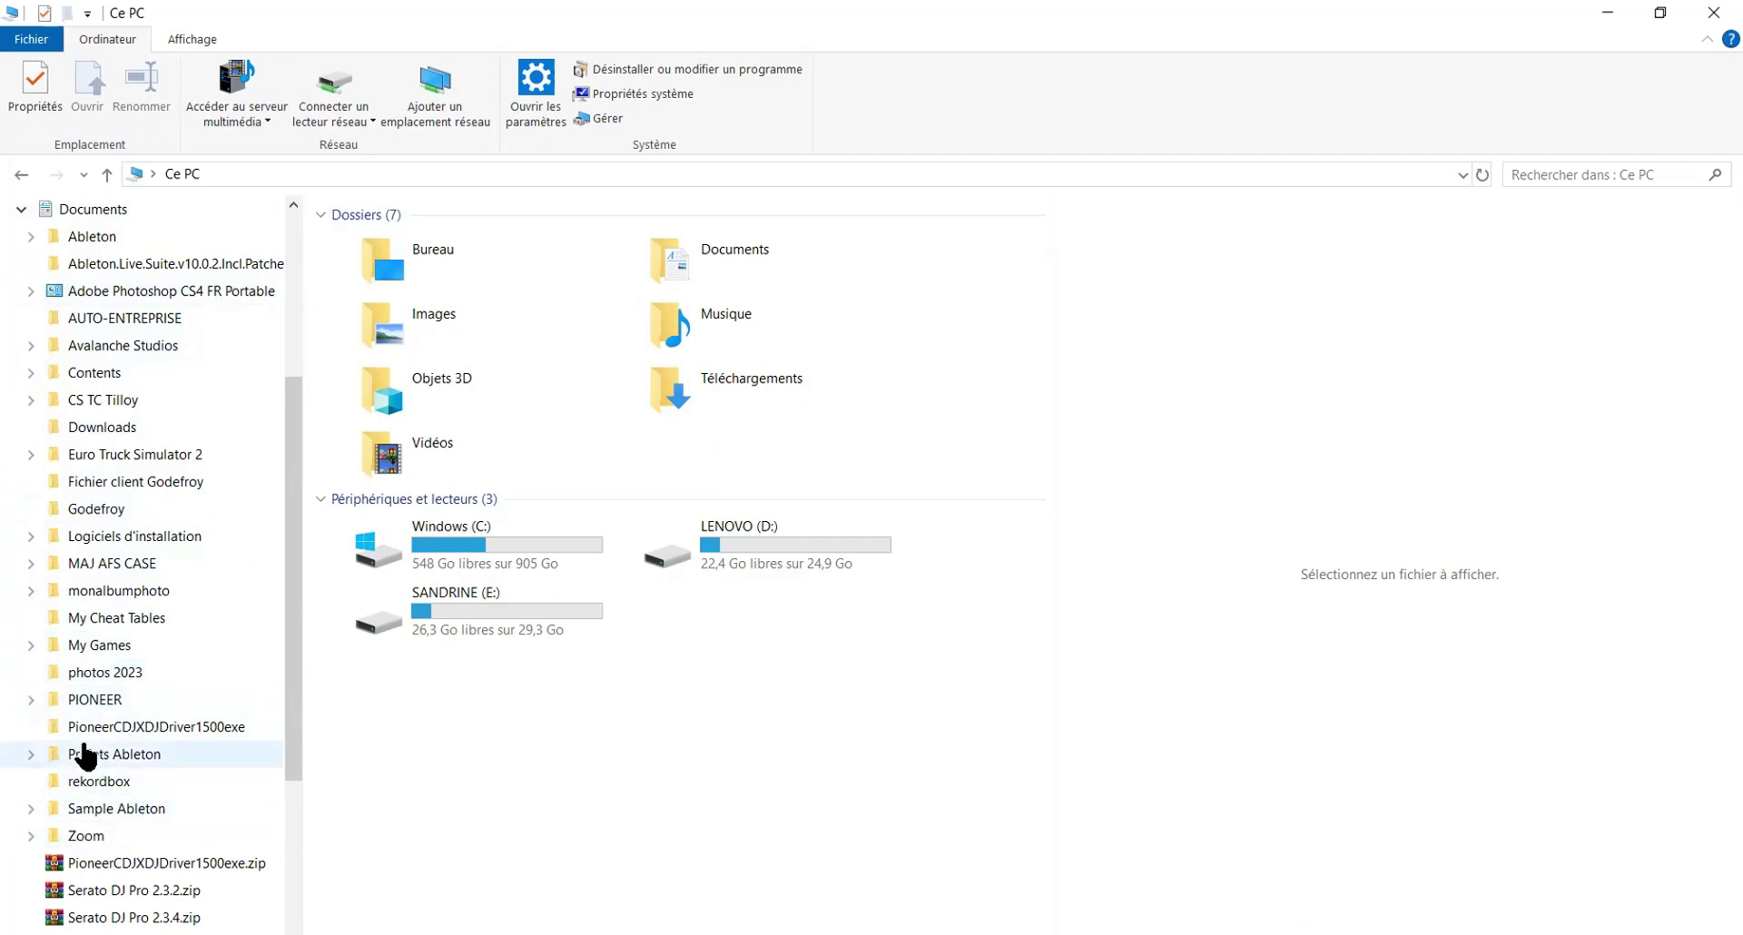
{"action": "left_click", "coordinate": [18, 211]}
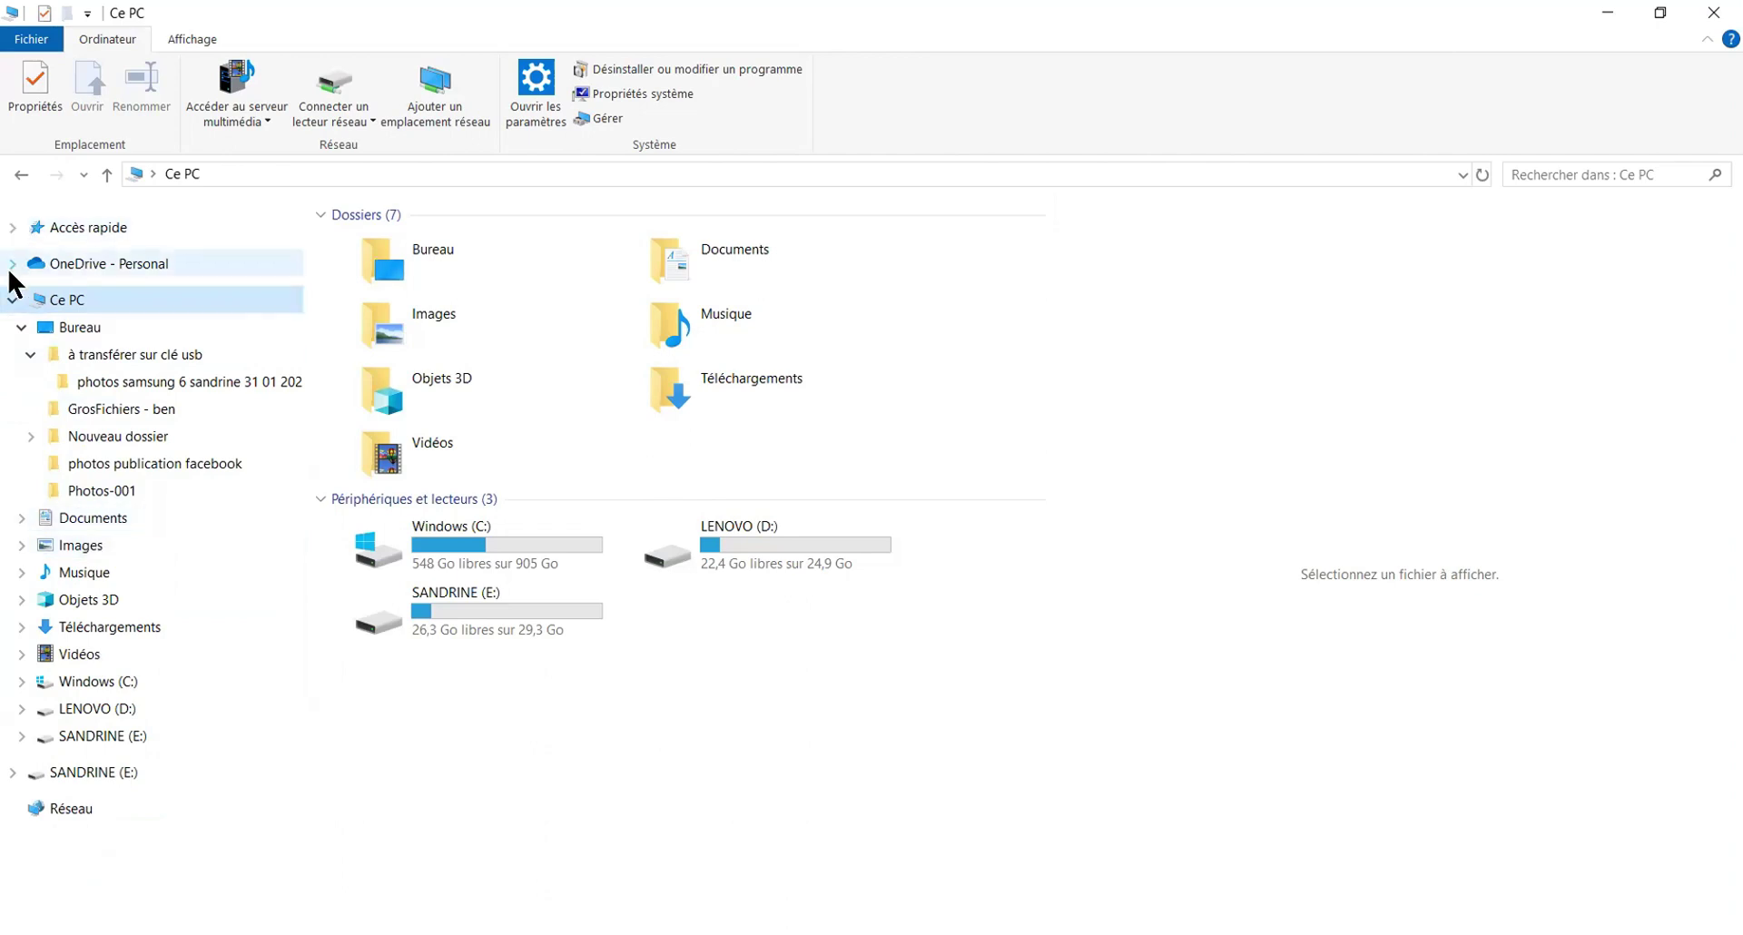
{"action": "left_click", "coordinate": [9, 300]}
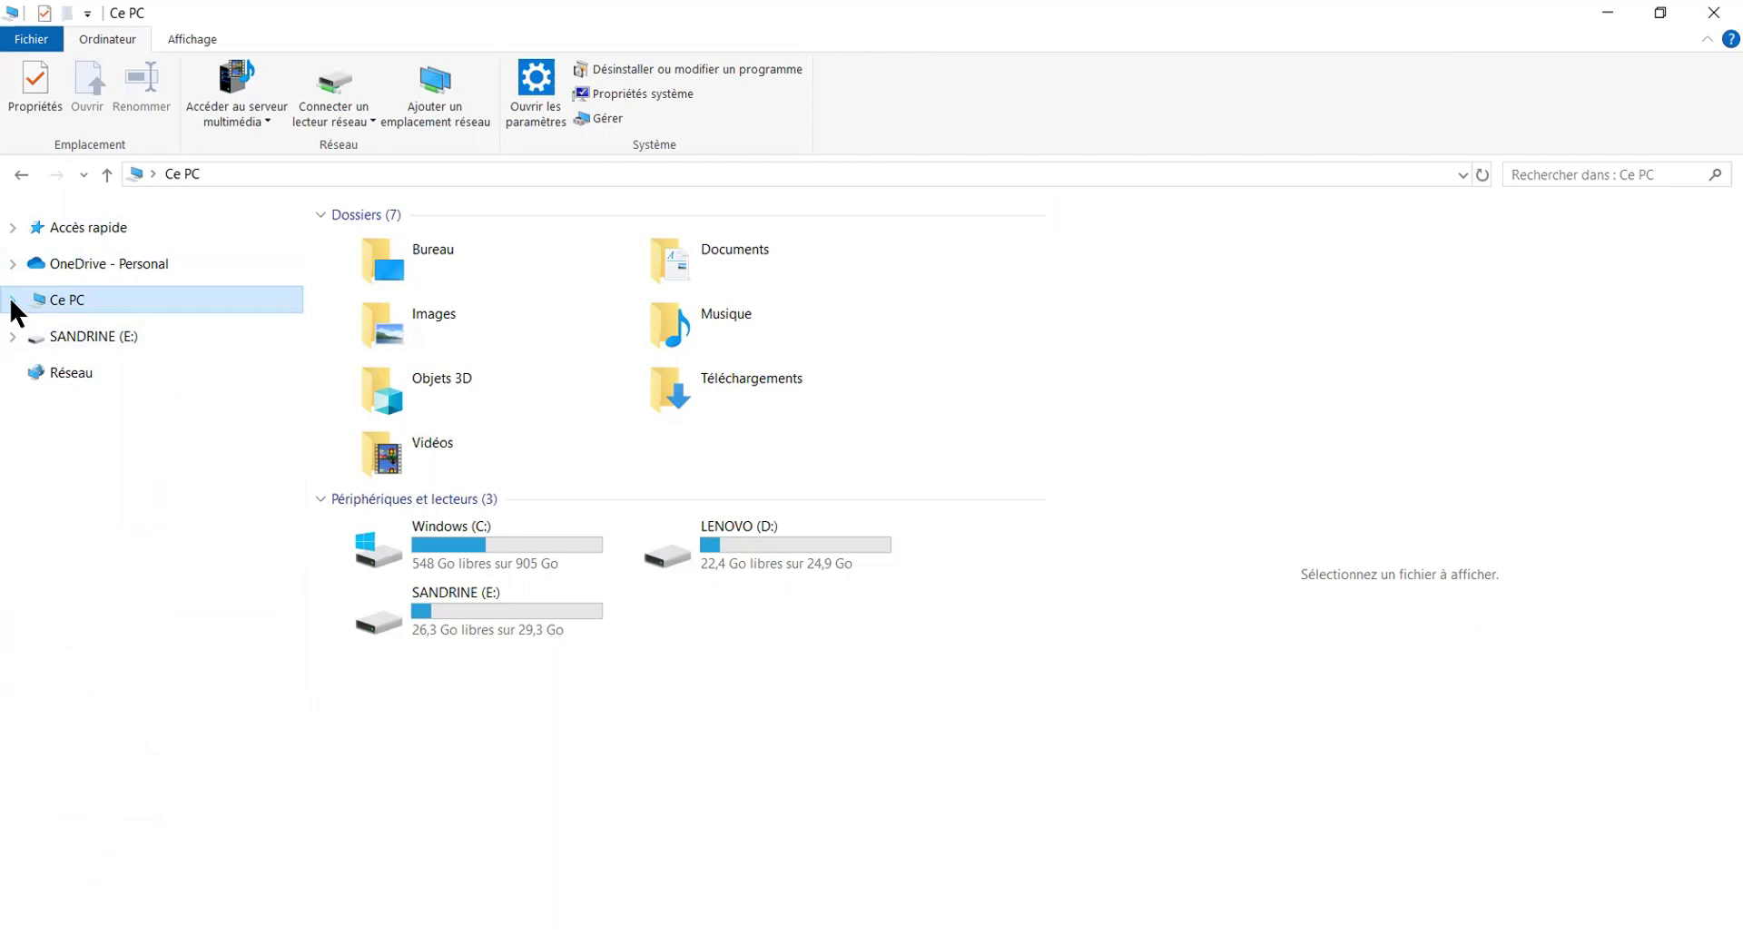
{"action": "left_click", "coordinate": [11, 301]}
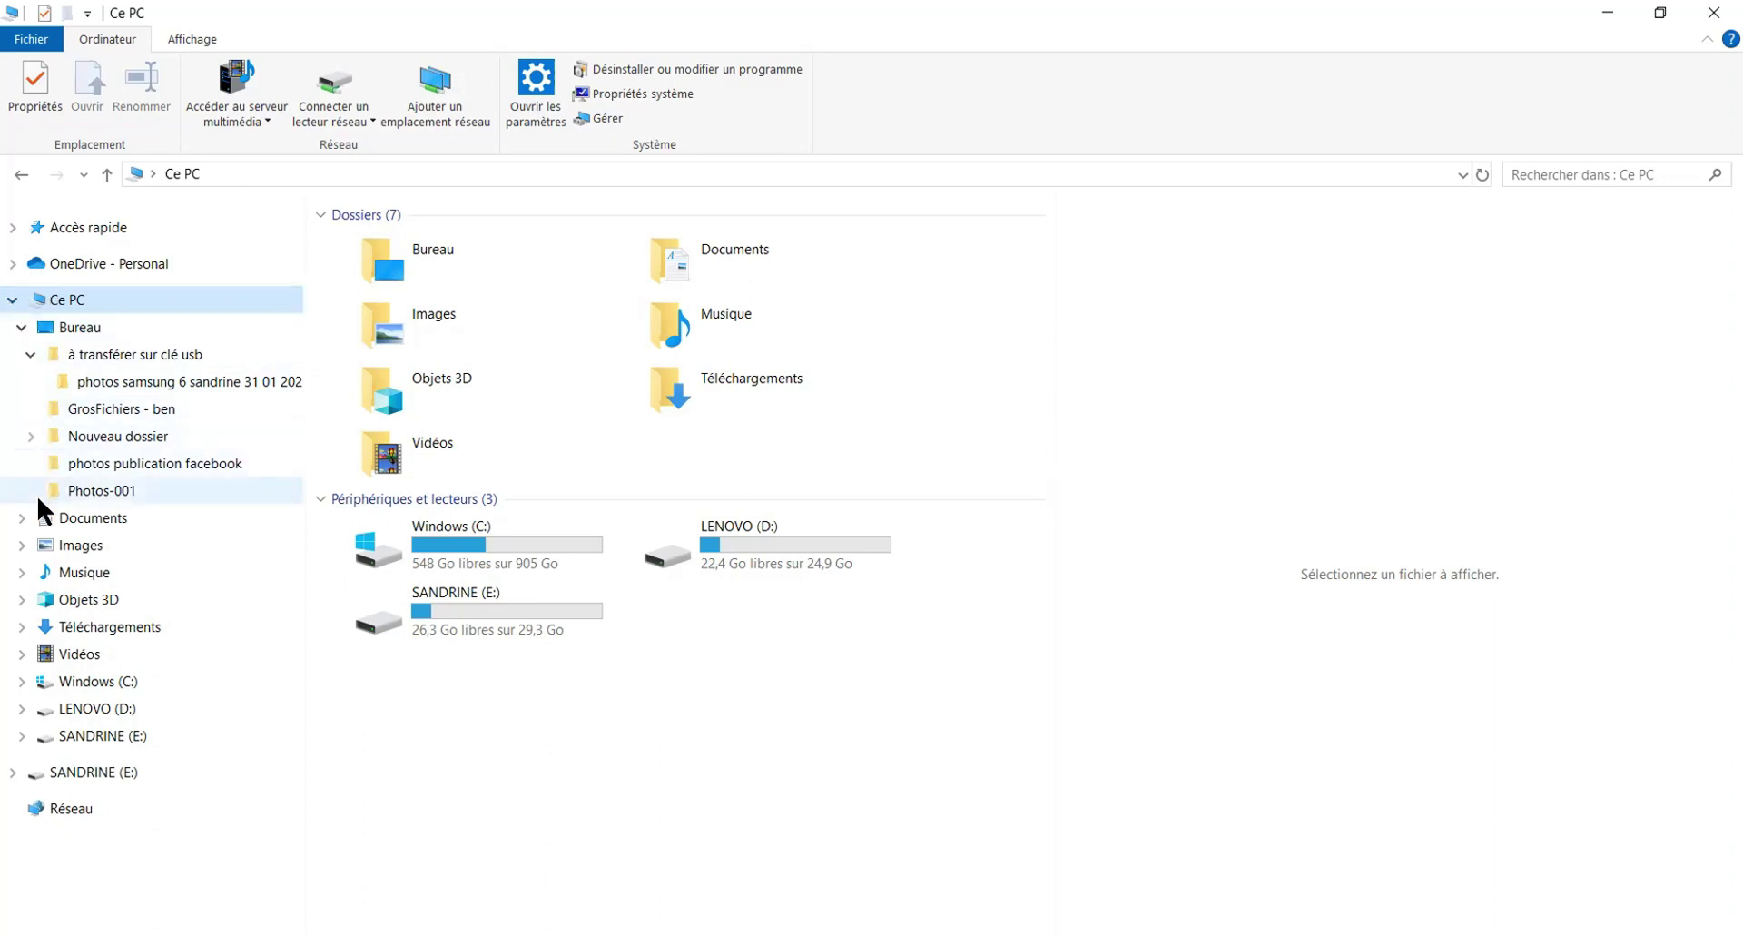
{"action": "left_click", "coordinate": [20, 327]}
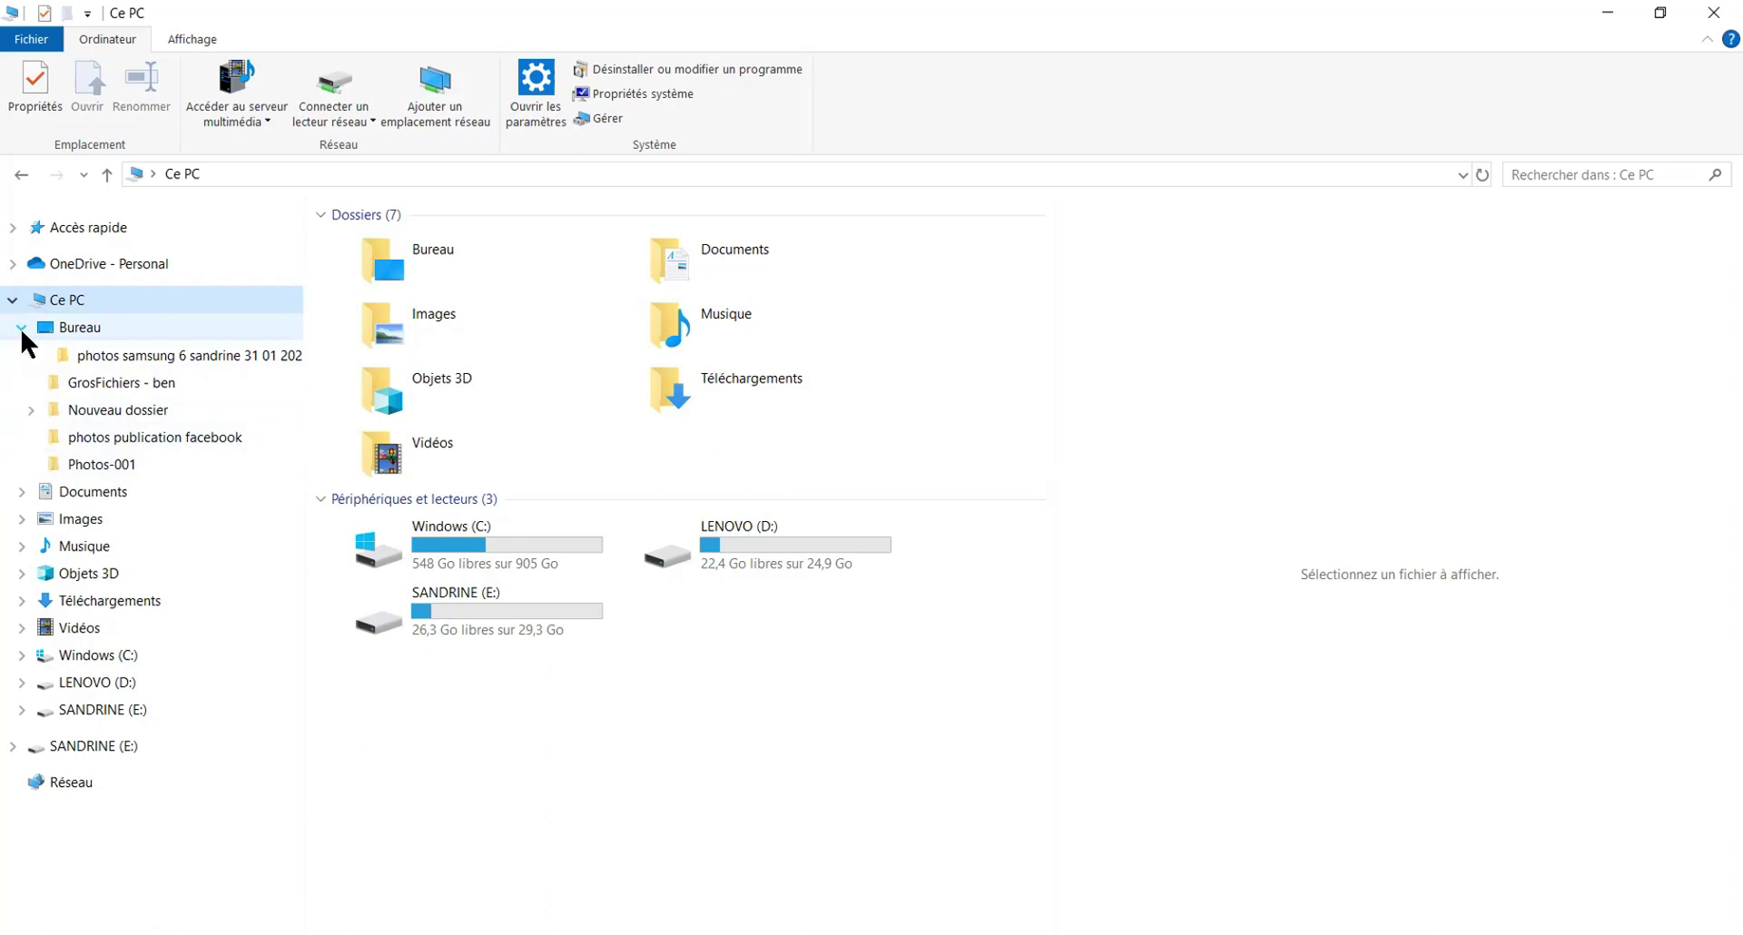
{"action": "left_click", "coordinate": [20, 327]}
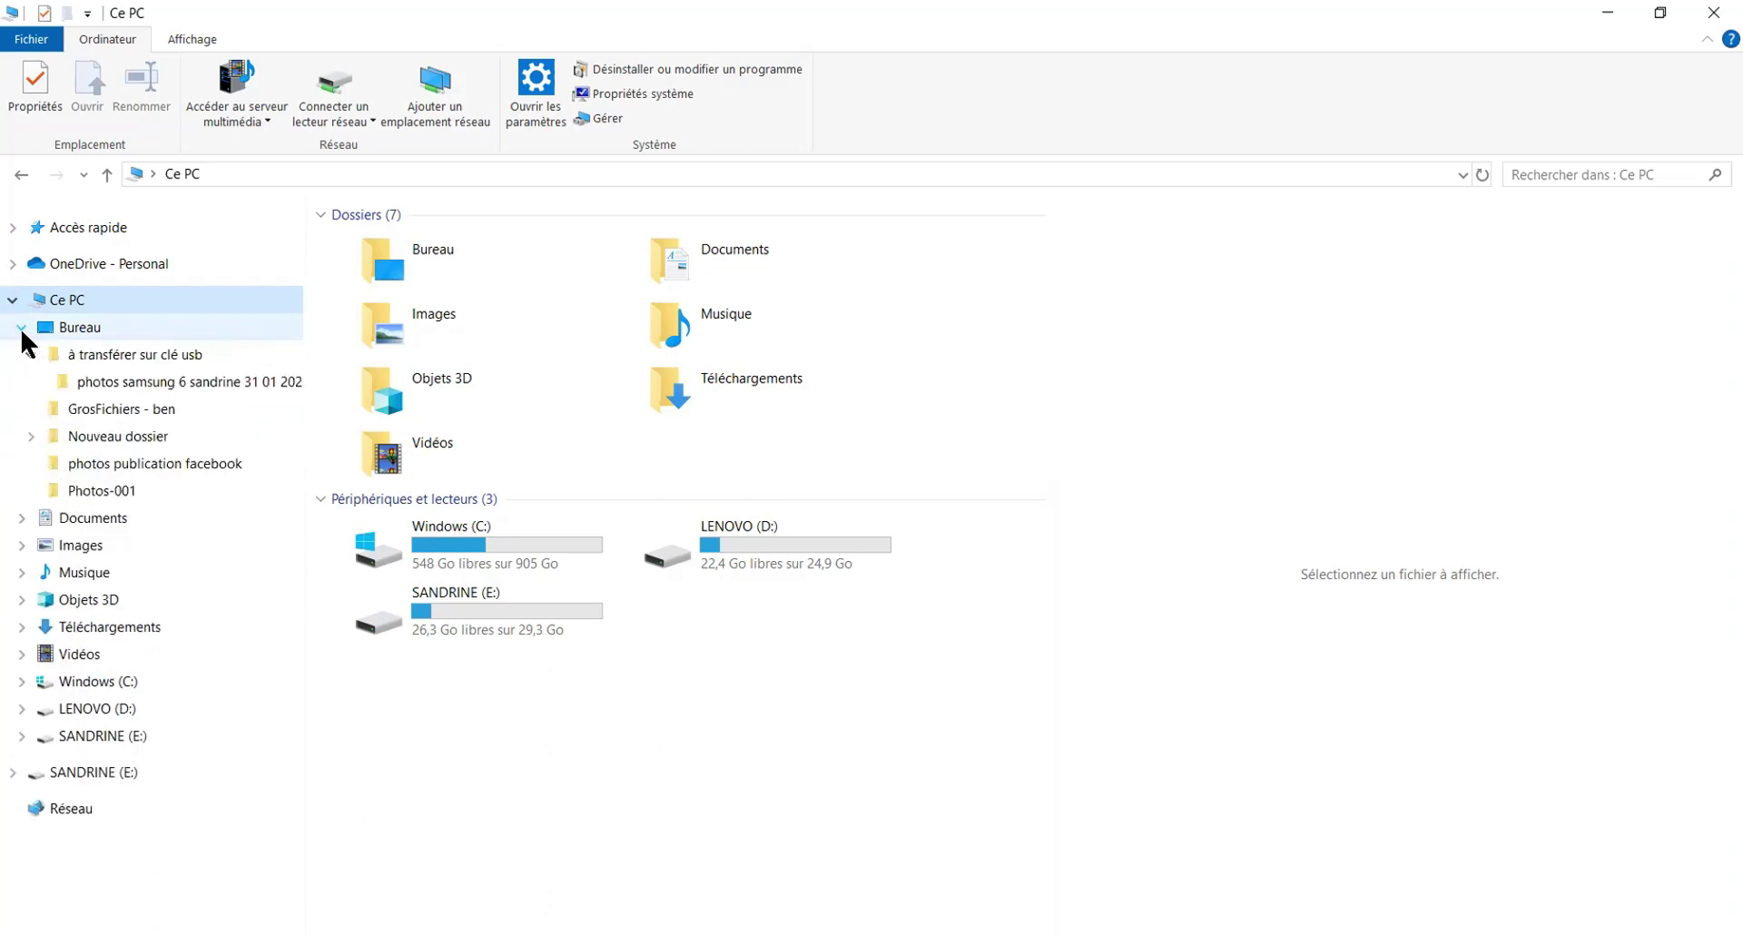
Expand Documents with its PIONEER and Logiciels d'installation subfolders, and collapse the Documents branch again.
{"action": "left_click", "coordinate": [20, 512]}
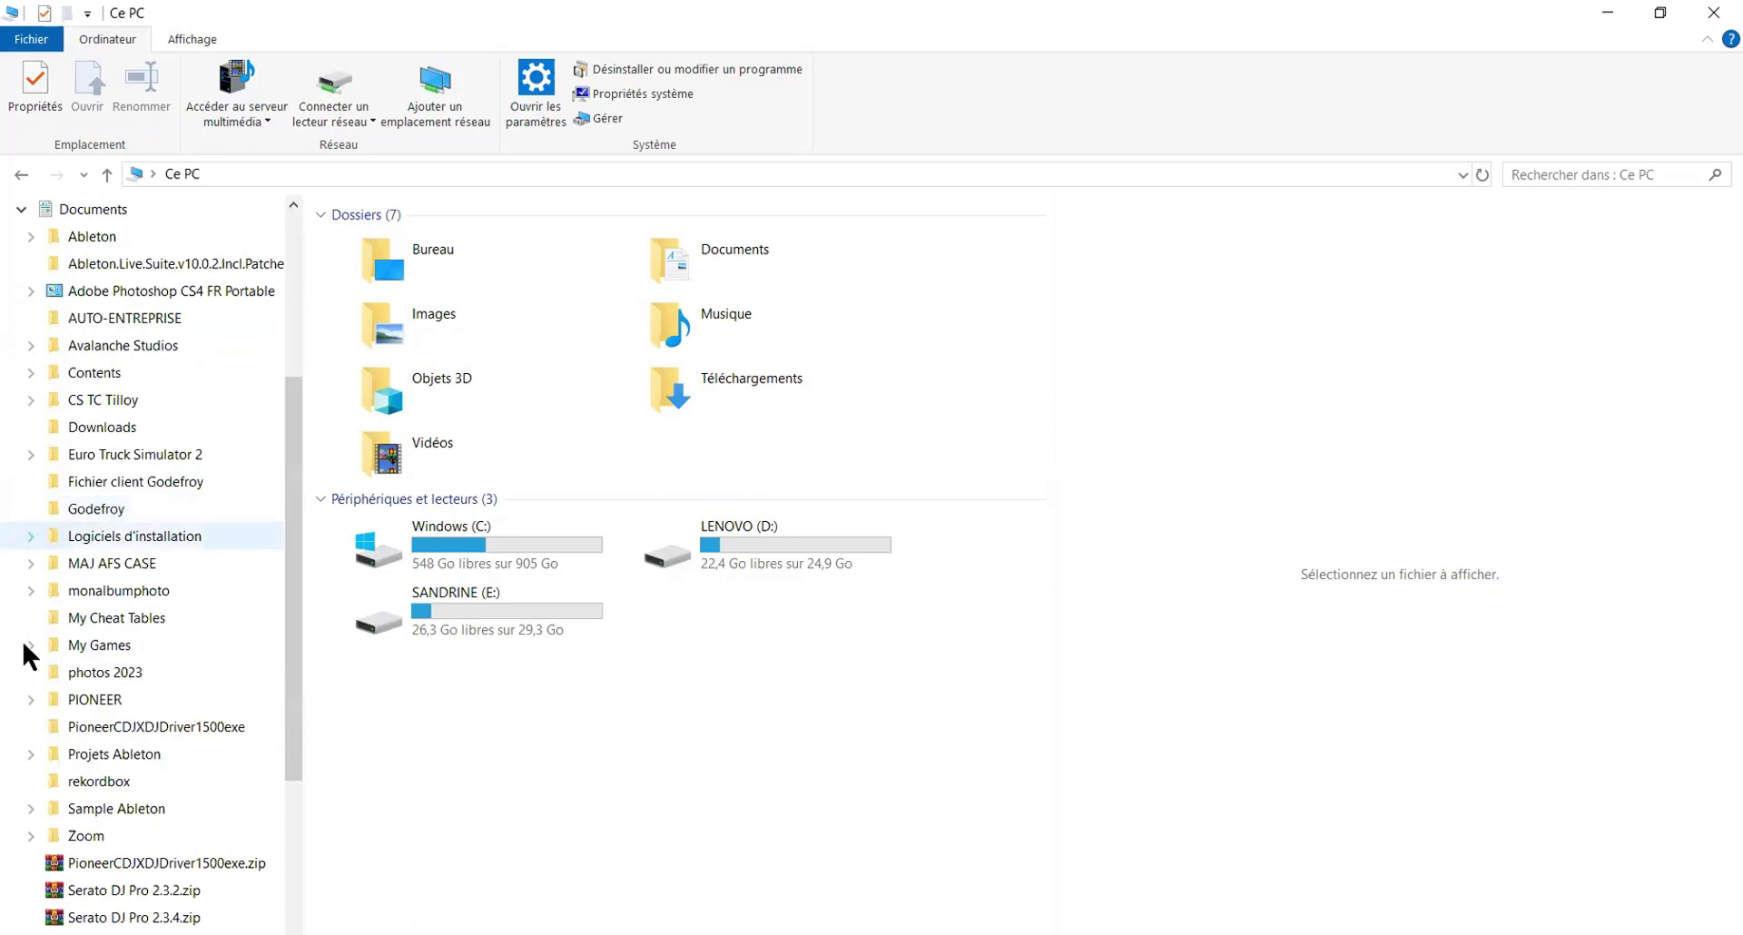
{"action": "left_click", "coordinate": [30, 699]}
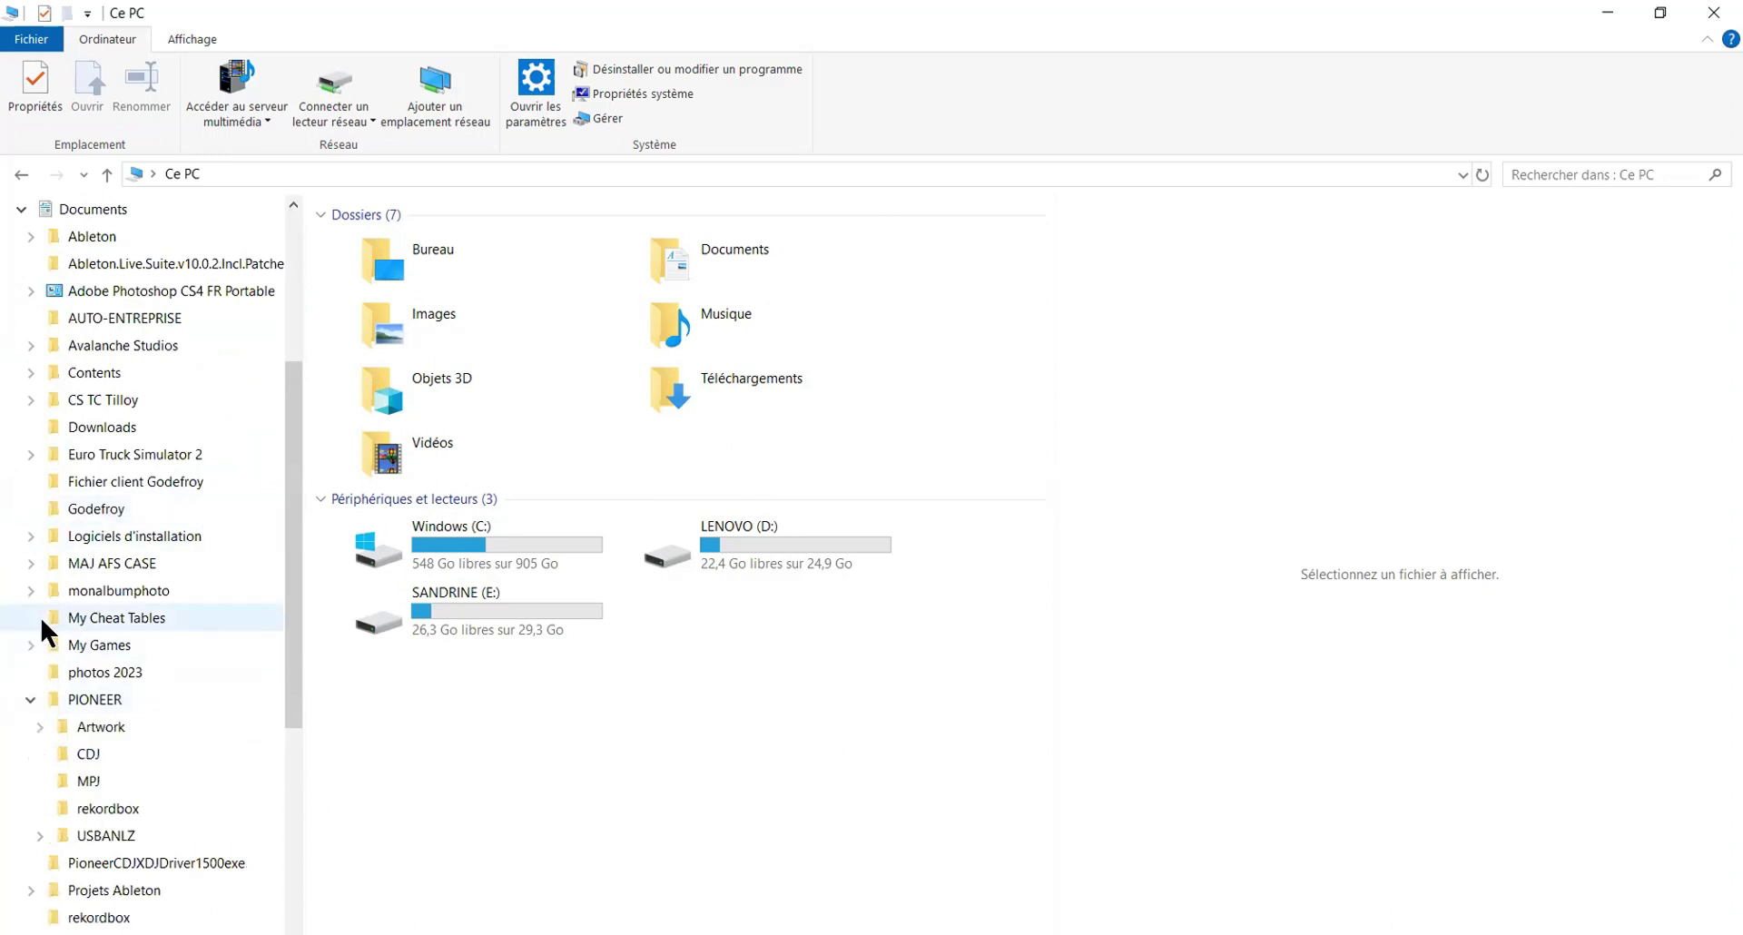
{"action": "left_click", "coordinate": [31, 536]}
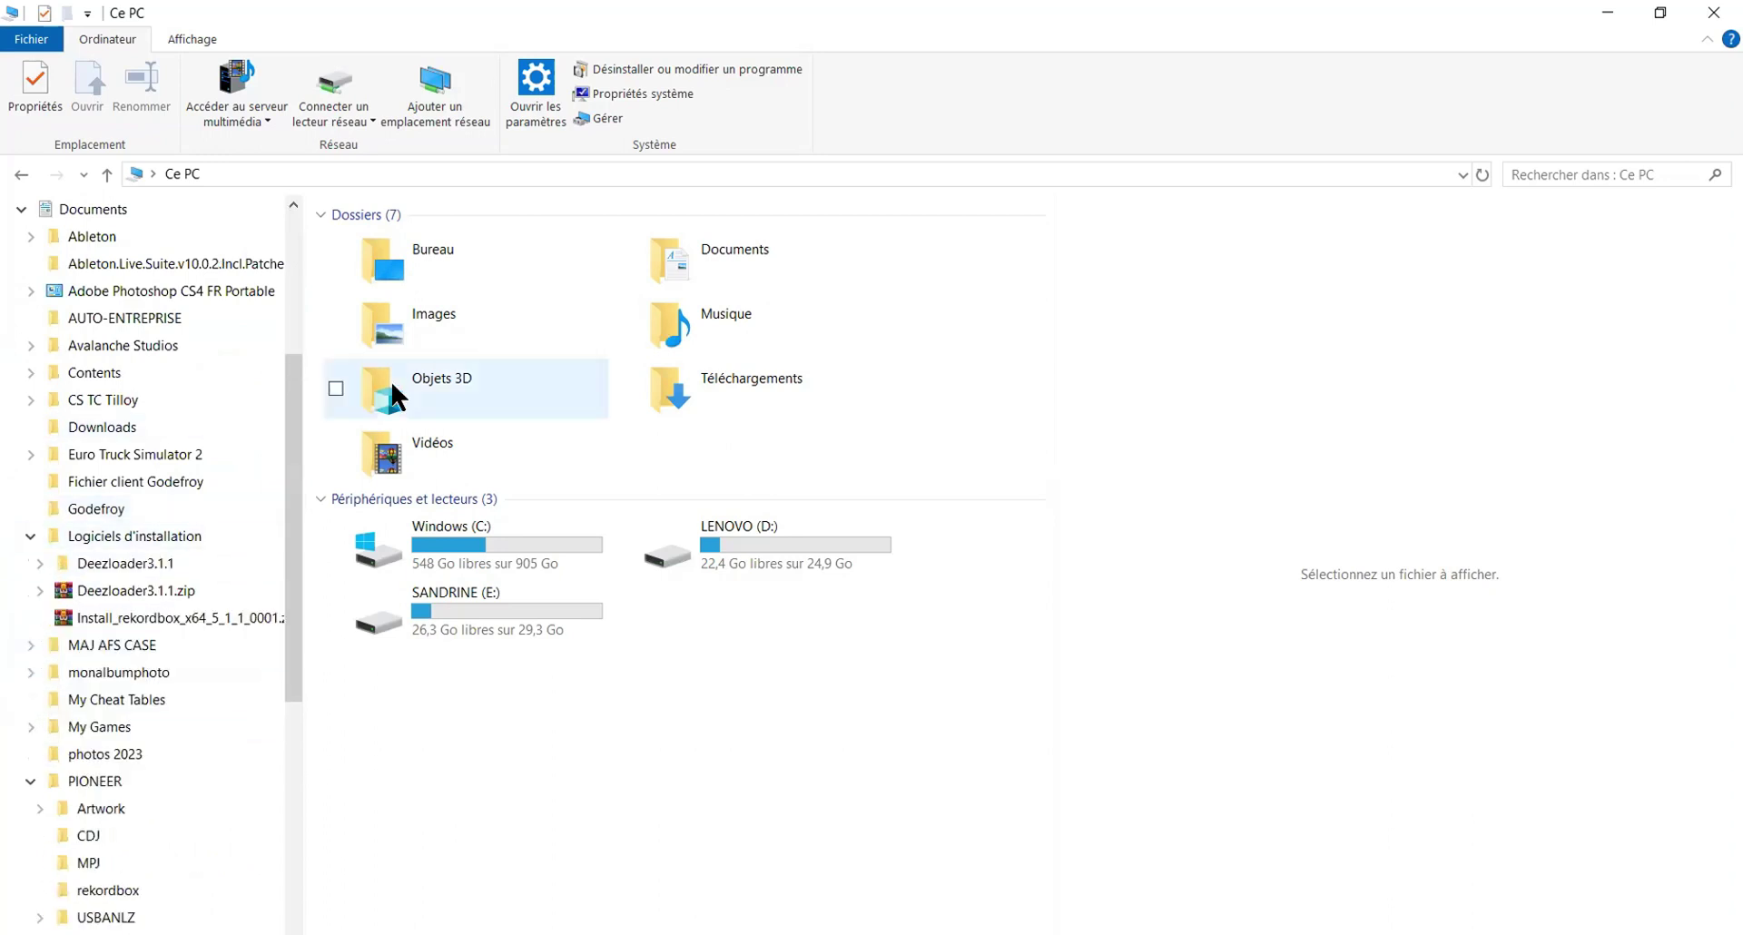
{"action": "left_click_drag", "start_coordinate": [293, 392], "coordinate": [303, 286]}
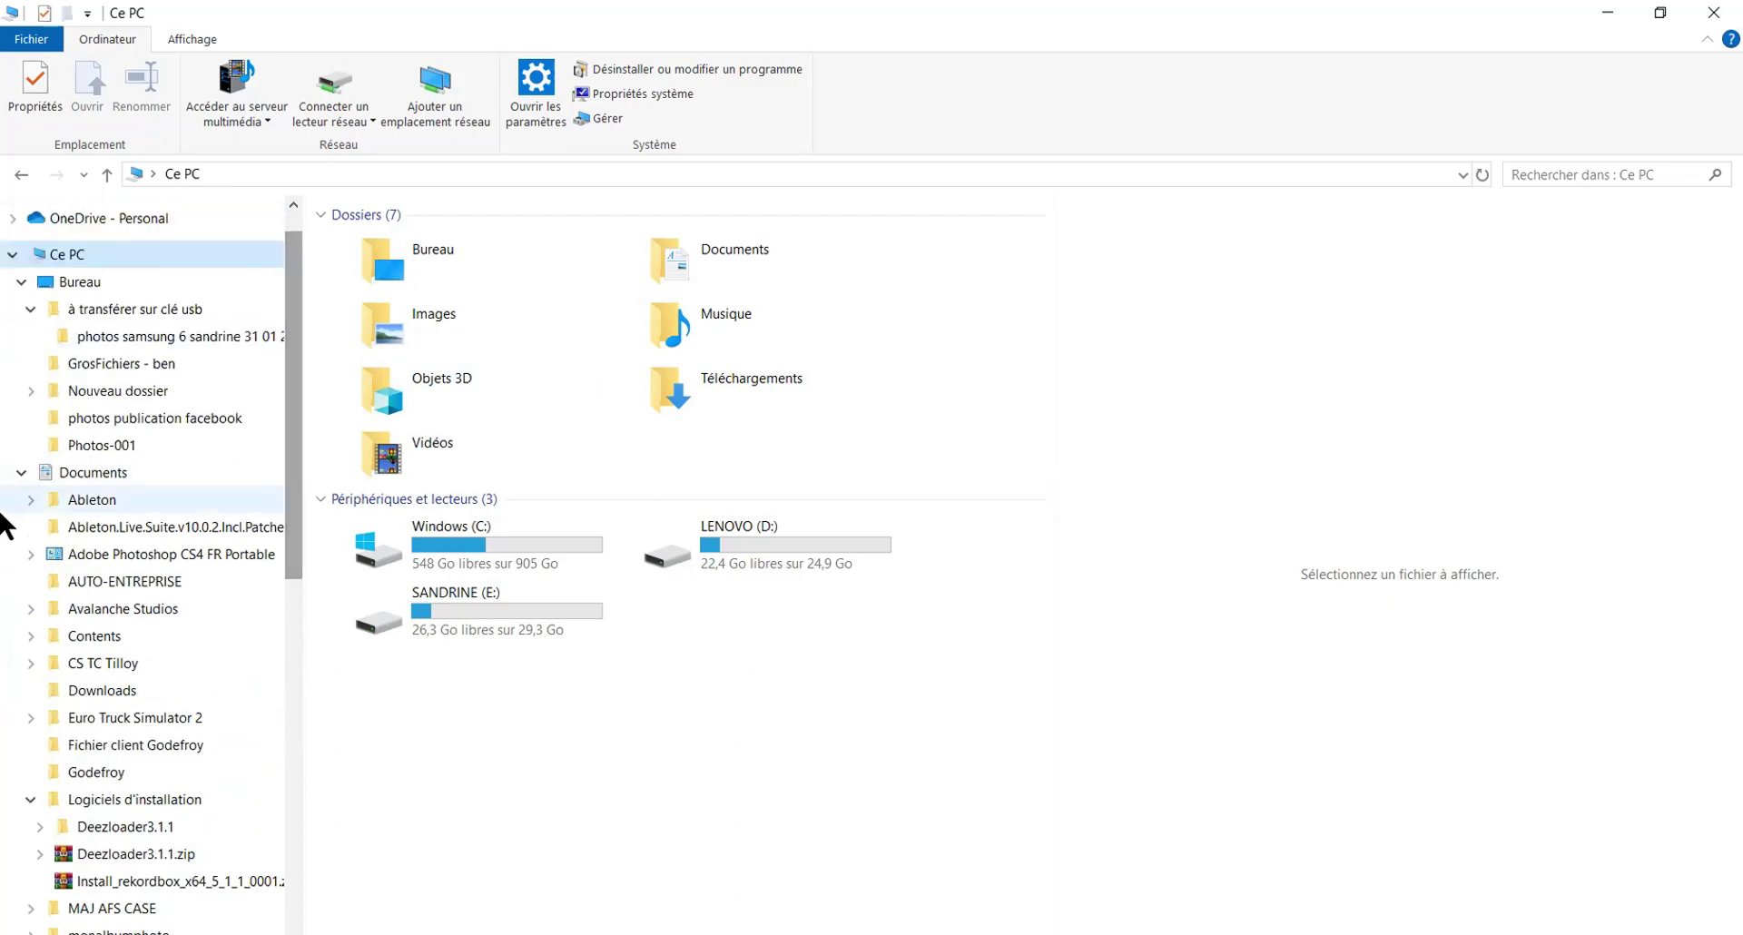
{"action": "left_click", "coordinate": [21, 470]}
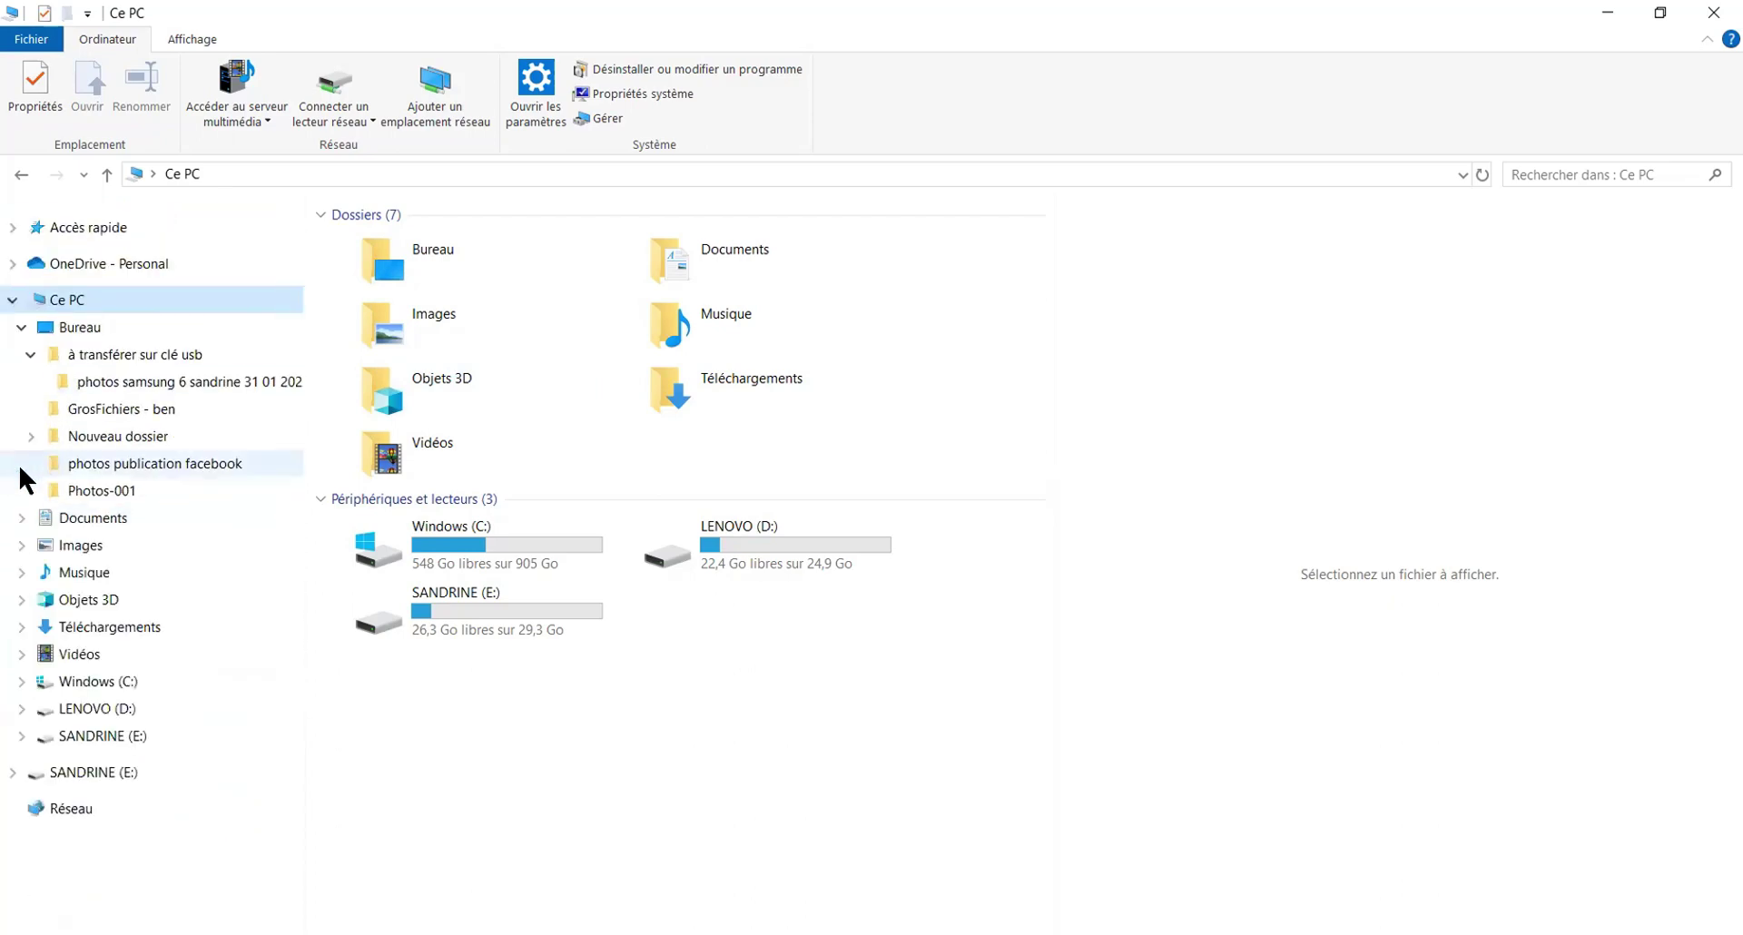
Collapse the "à transférer sur clé usb" folder and open the "photos publication facebook" folder under Bureau.
{"action": "left_click", "coordinate": [30, 354]}
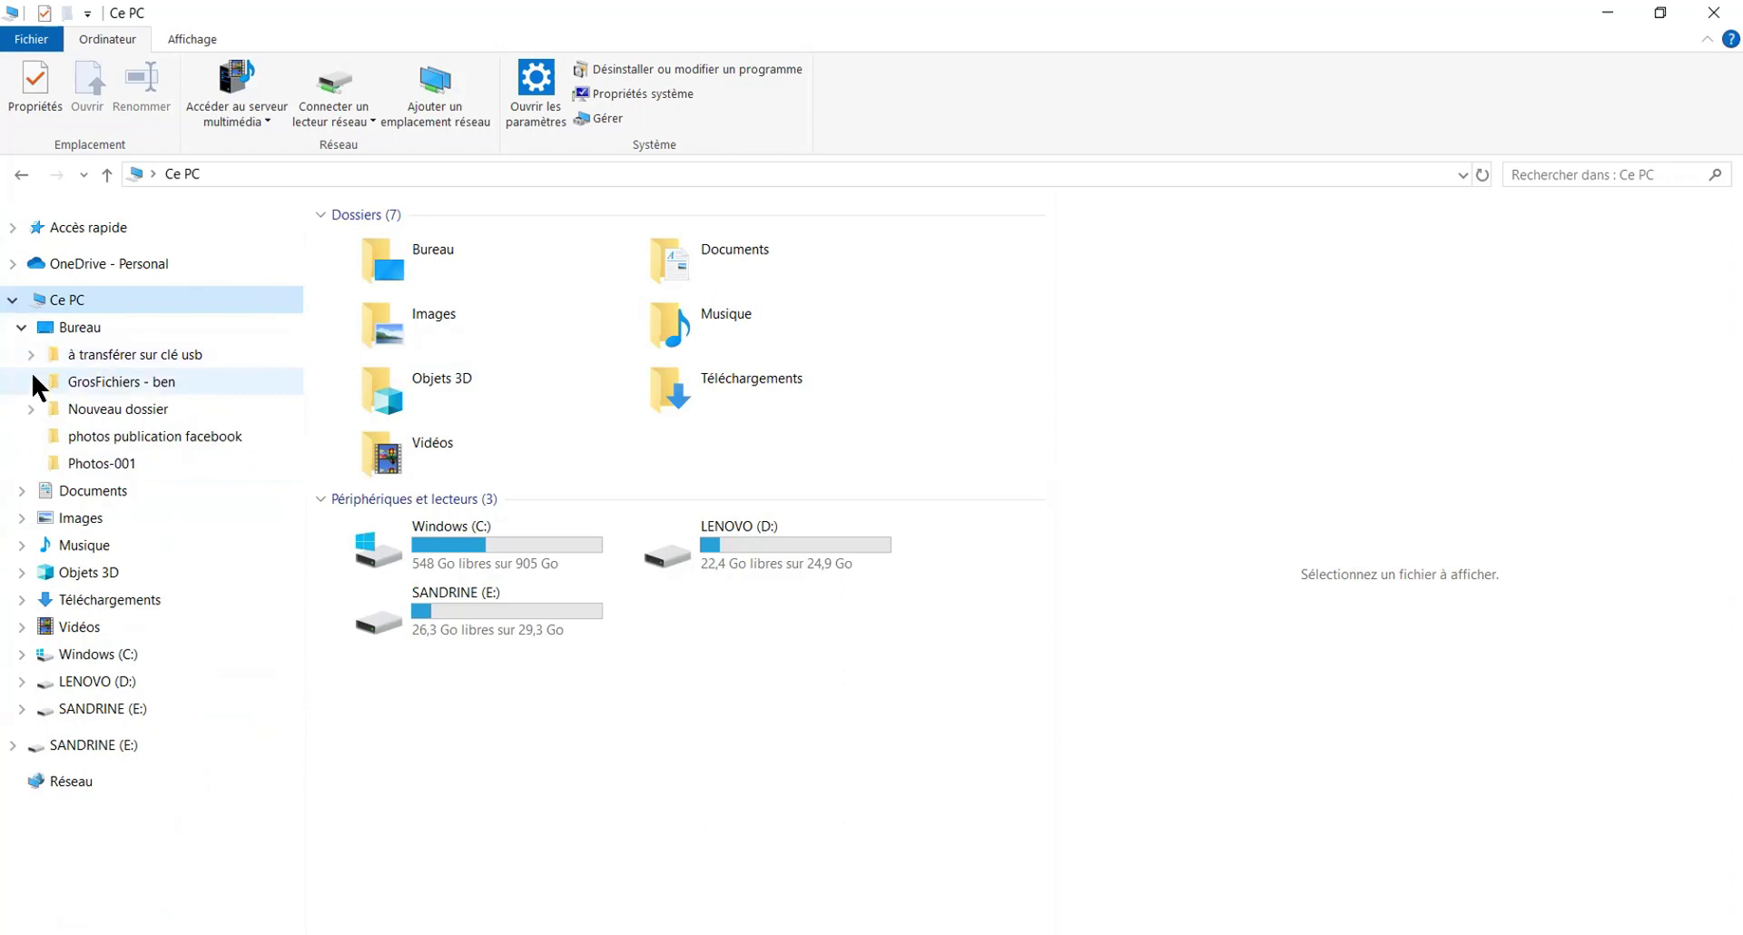
{"action": "left_click", "coordinate": [81, 438]}
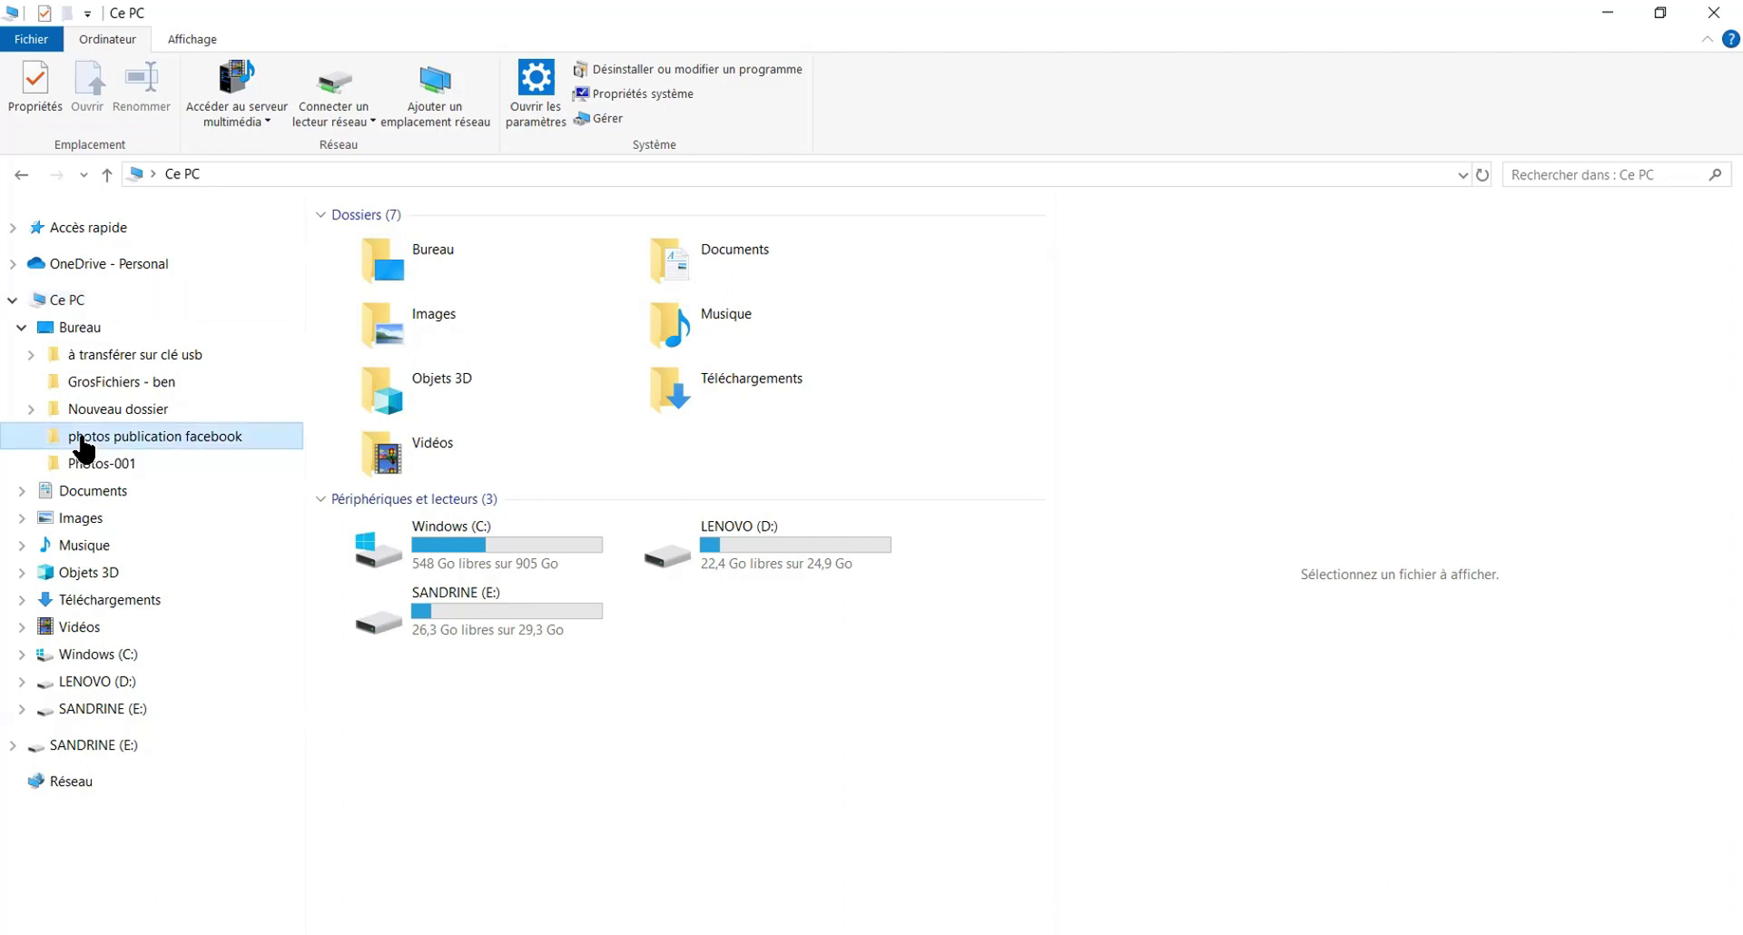